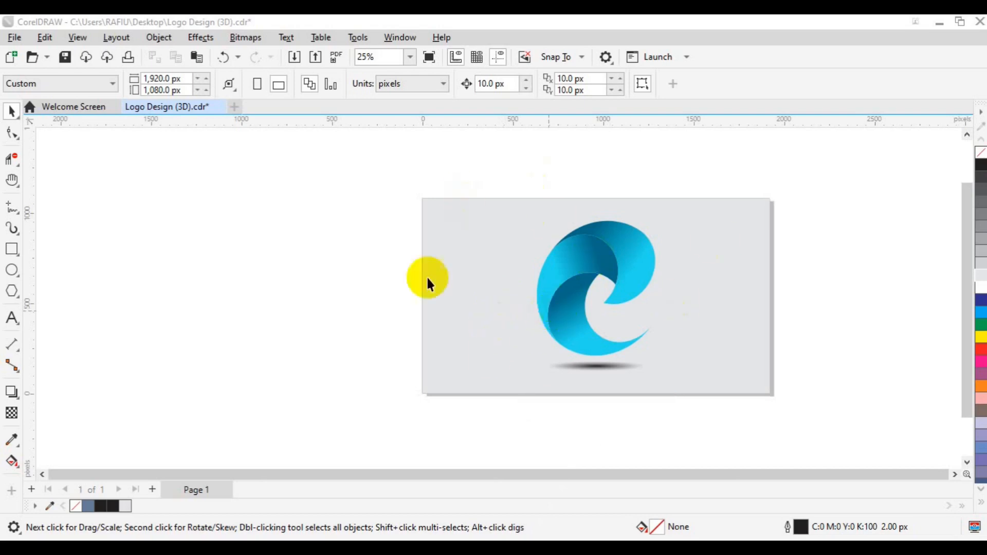
Move the finished logo artwork off the page to its right side, and draw an ellipse about 1,124 × 480 px on the blank page.
left_click(396, 185)
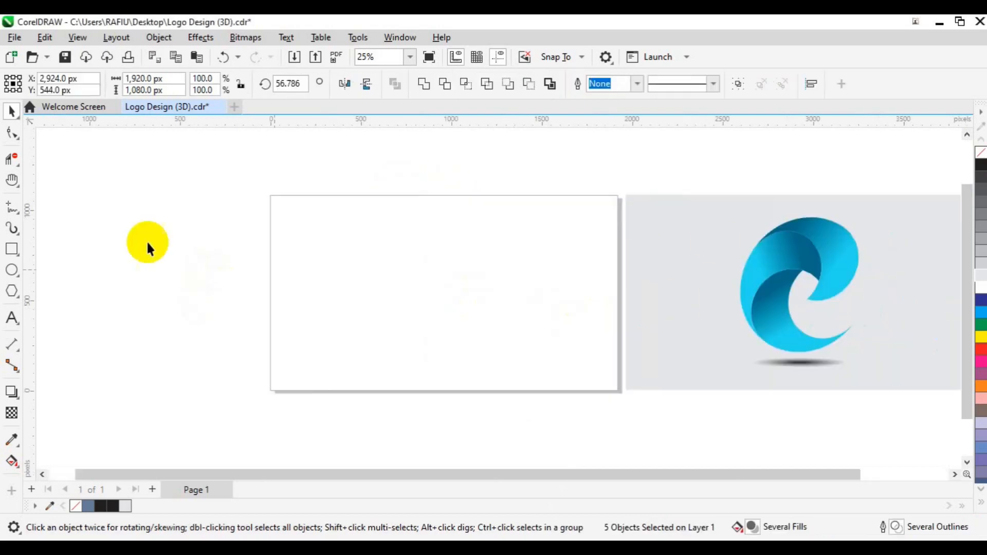
left_click(72, 209)
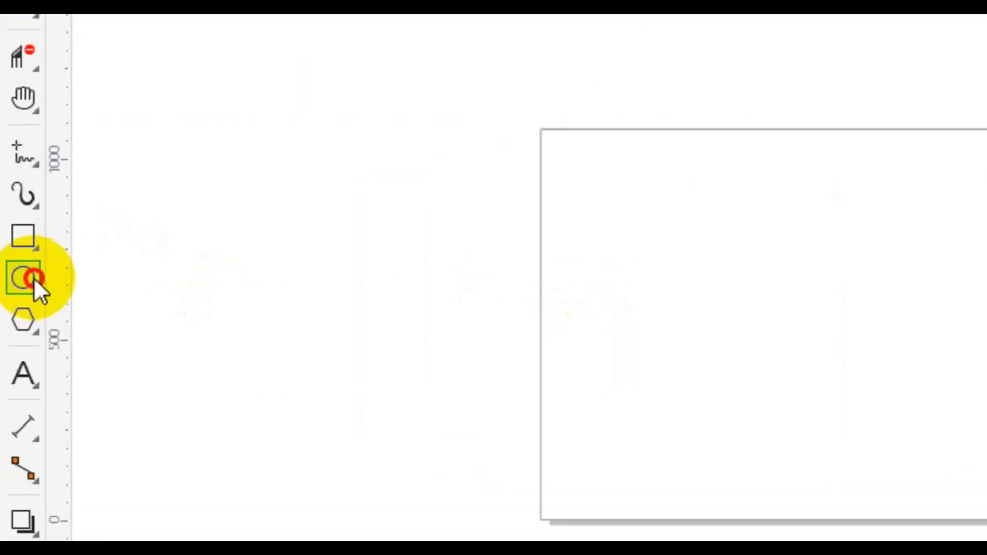
left_click(34, 277)
left_click(131, 282)
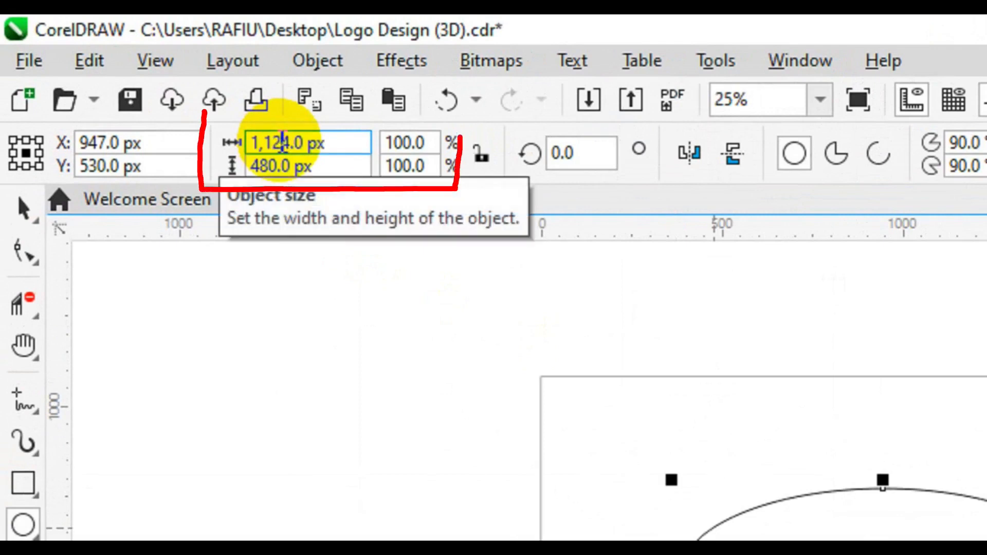
Set the ellipse's size to 1,234 px wide and 1,108 px high and centre it on the page.
left_click(284, 143)
type("1234.")
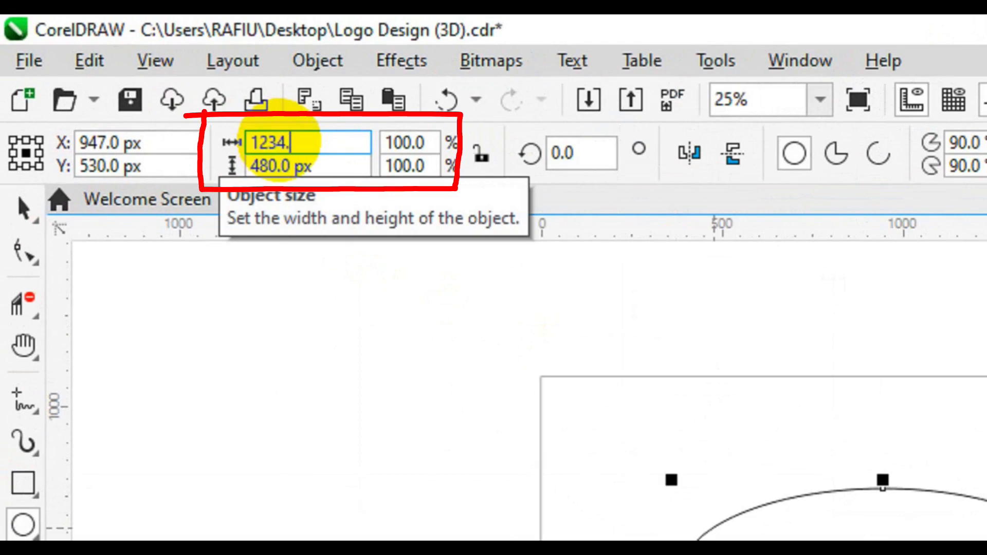
type("0")
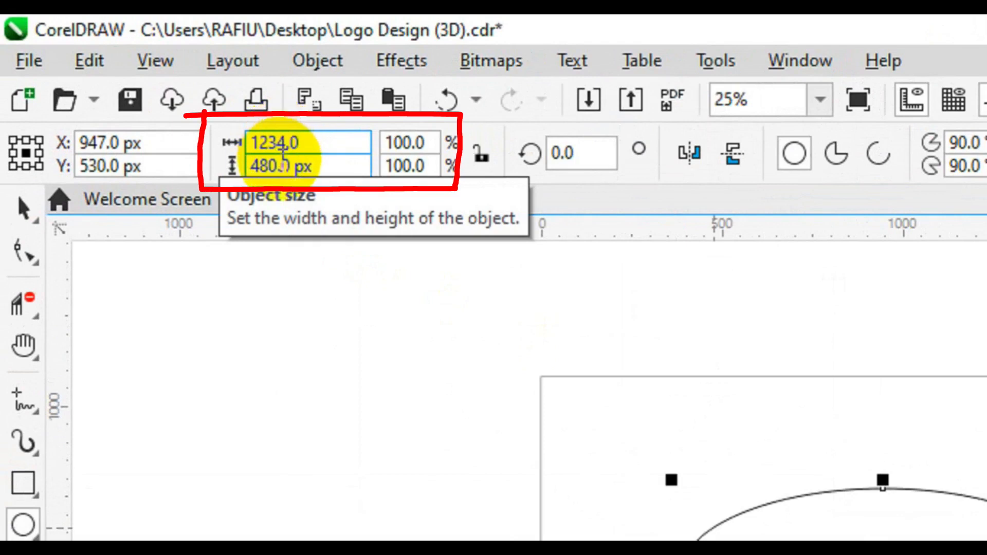
key("Tab")
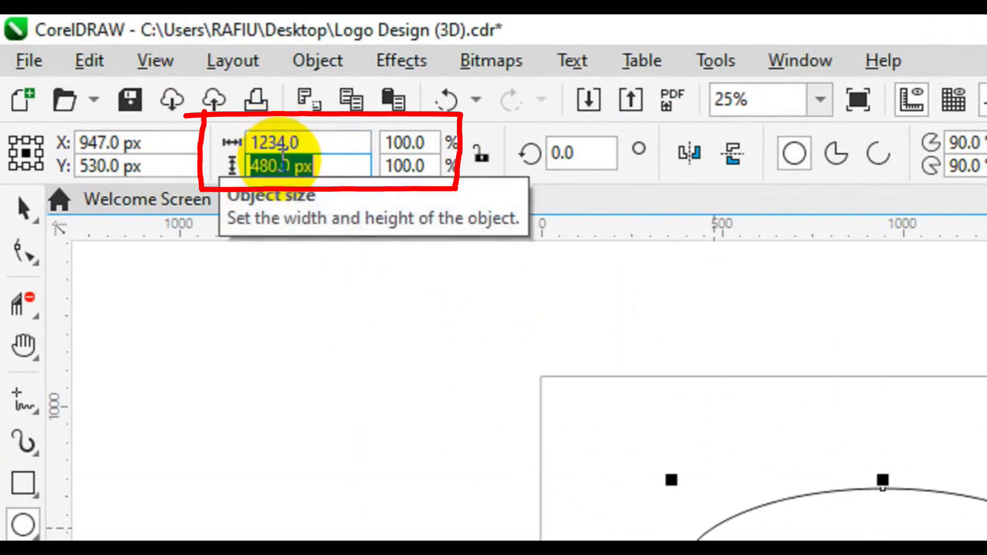
type("11")
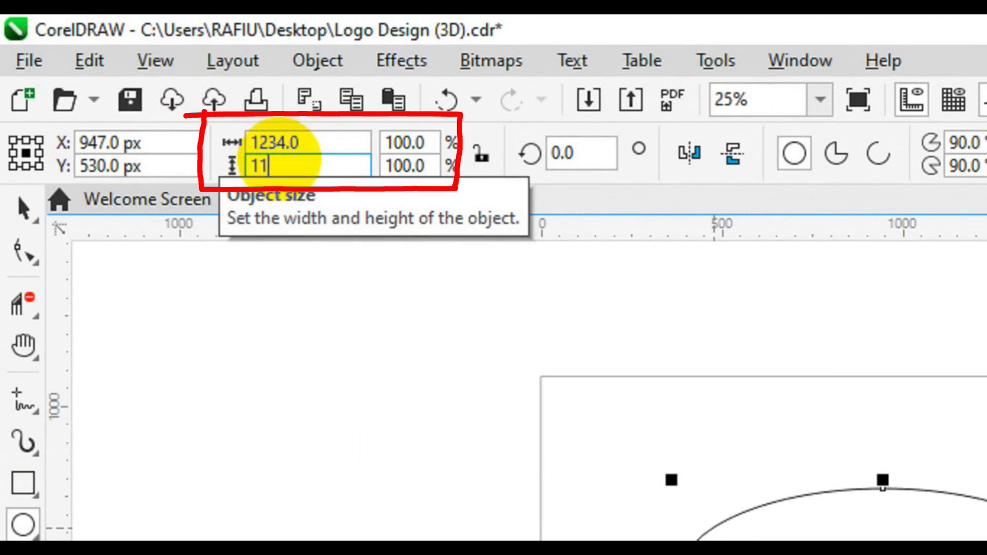
type("08.0")
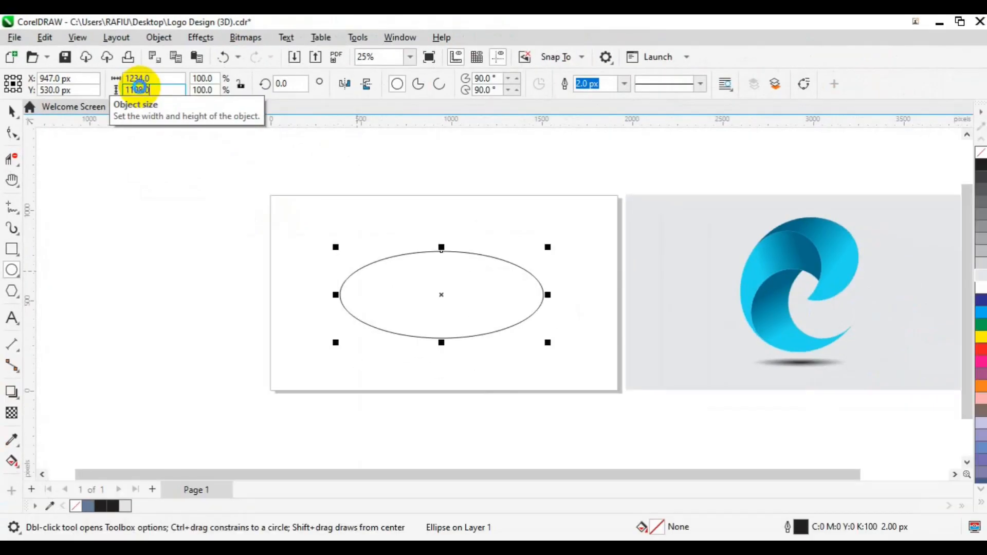
key("Return")
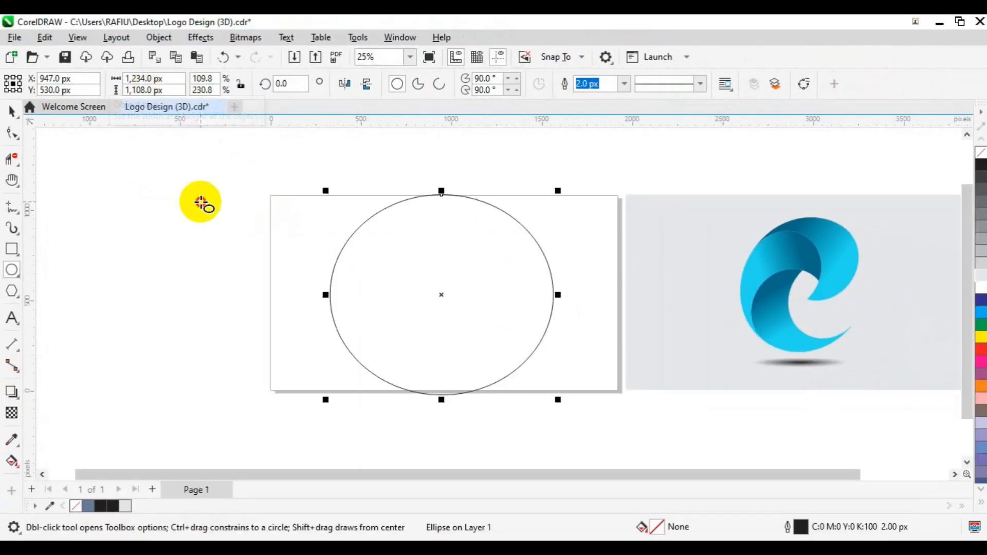
key("Escape")
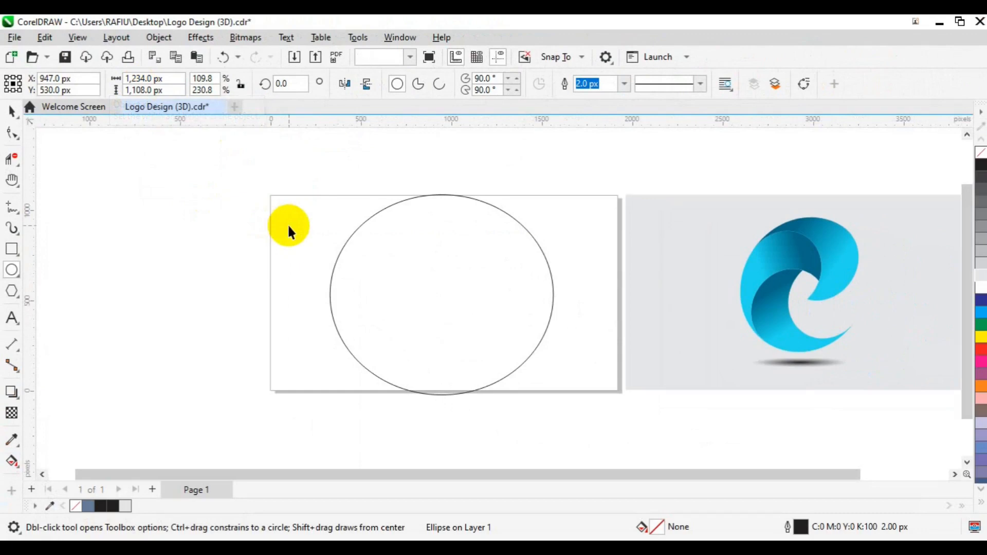
key("space")
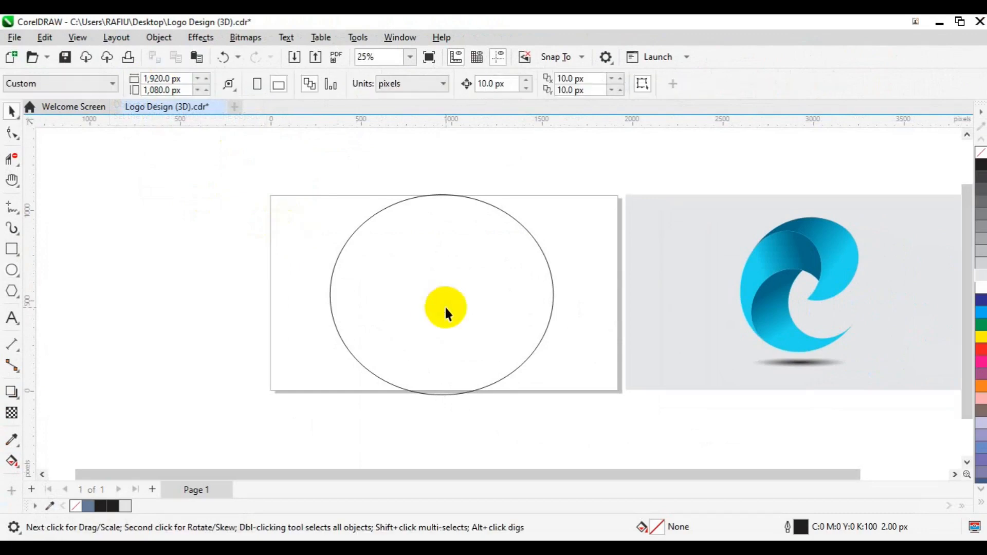
left_click(445, 306)
left_click_drag(484, 316, 486, 315)
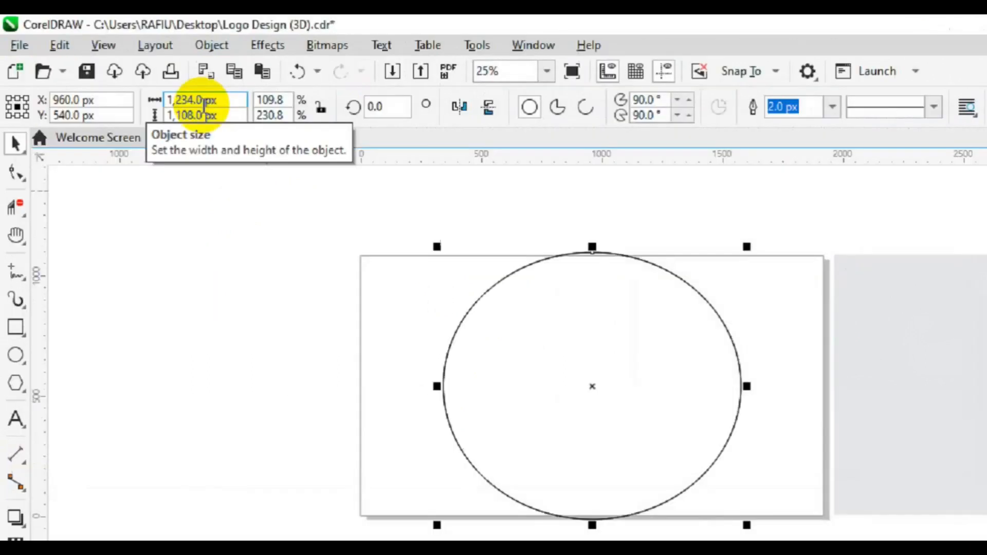
Create a smaller concentric copy of the large ellipse, 726.85 px wide and 652.63 px high.
left_click(191, 105)
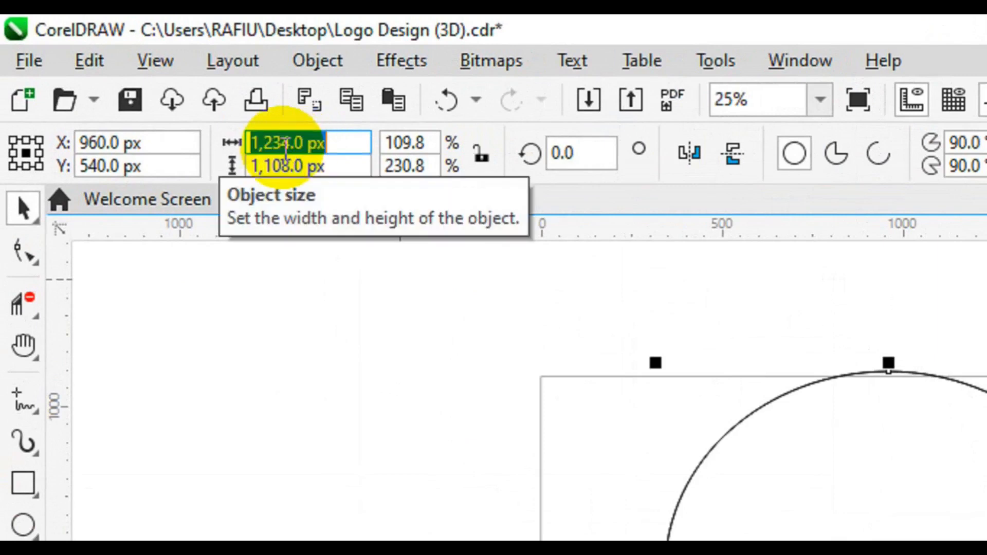
type("7")
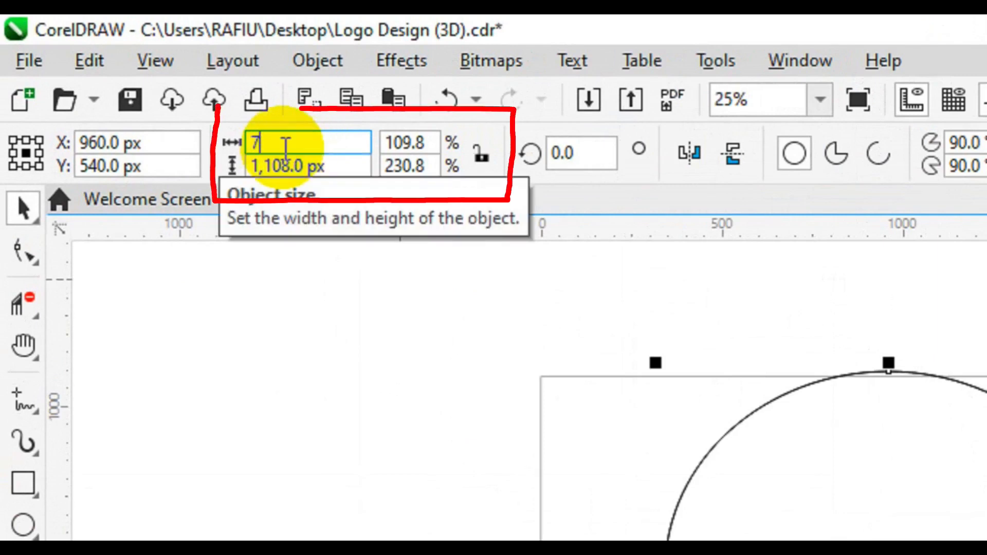
type("26.85")
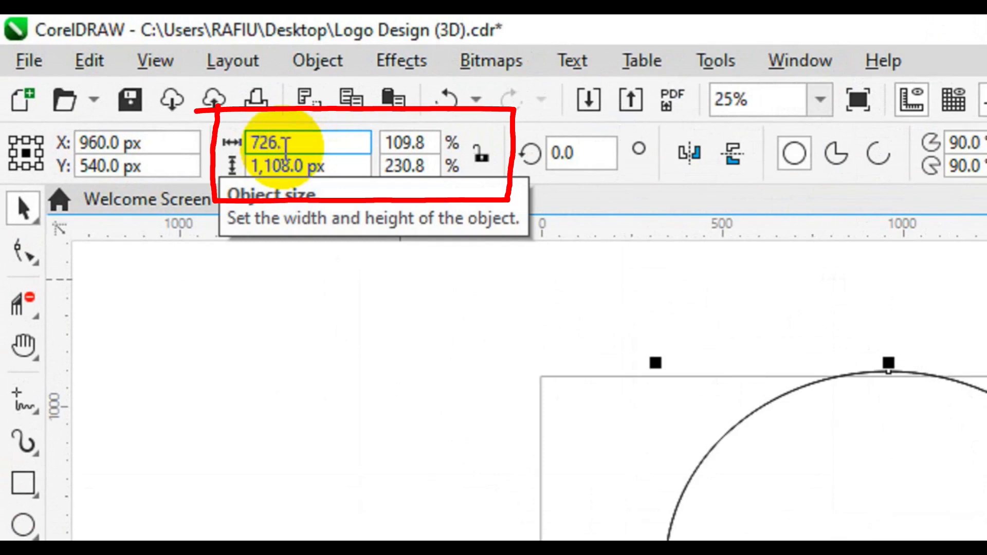
left_click(287, 174)
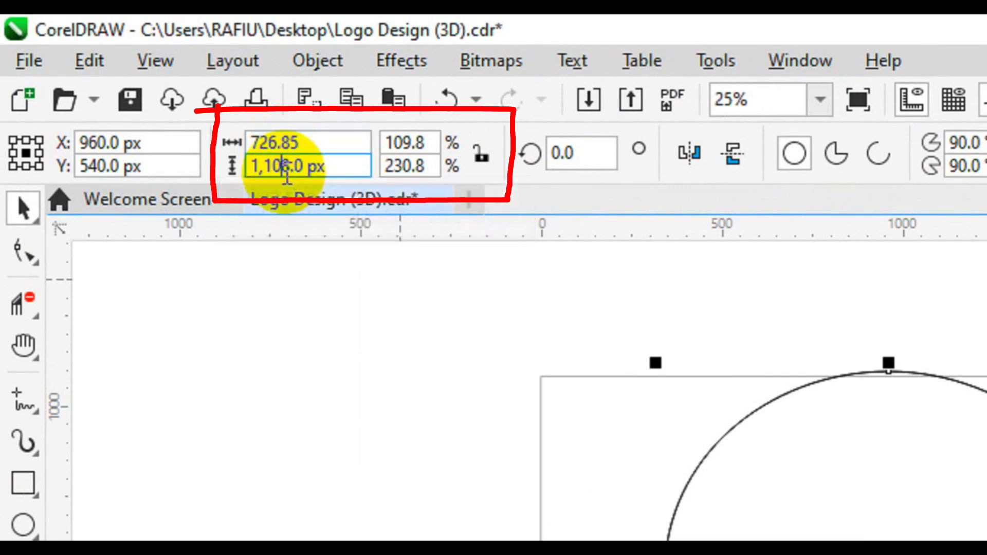
double_click(287, 174)
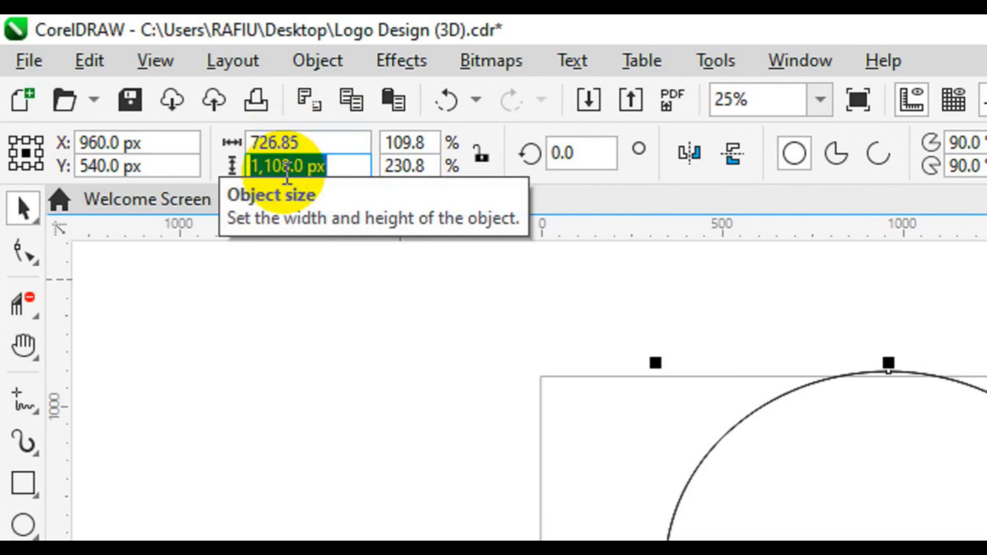
type("652.")
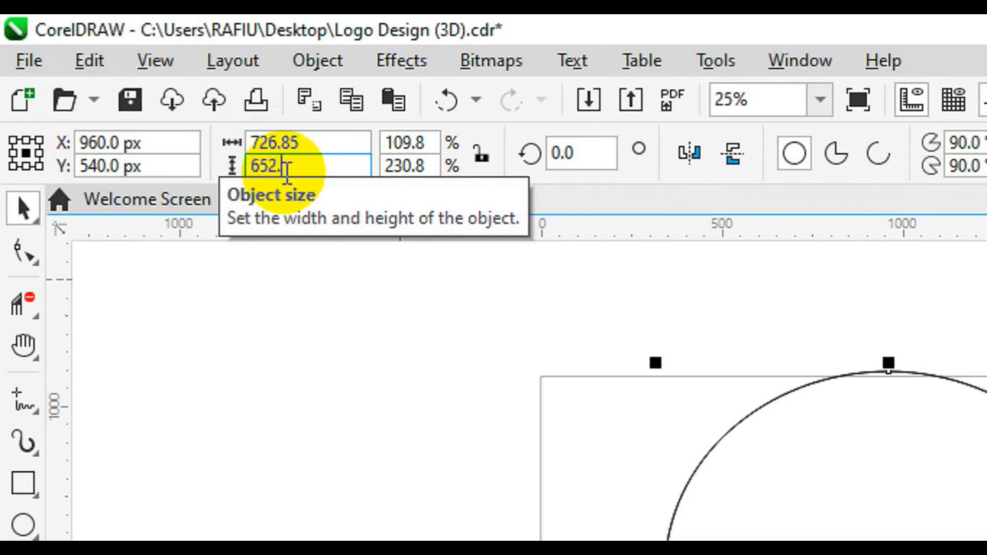
type("63")
key("Return")
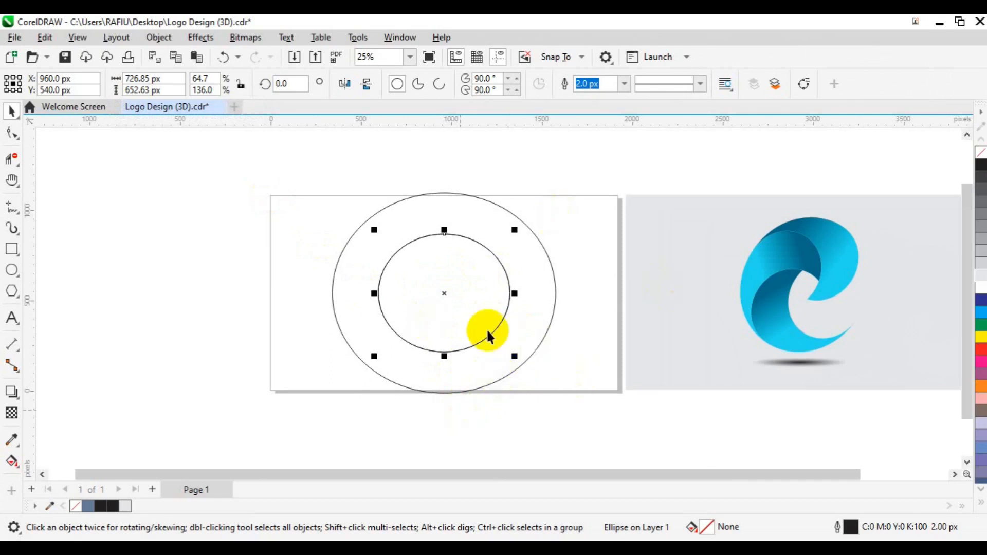
Align a copy of the small ellipse with the top edge of the large ellipse, keeping the centred one in place.
left_click(381, 369)
key("t")
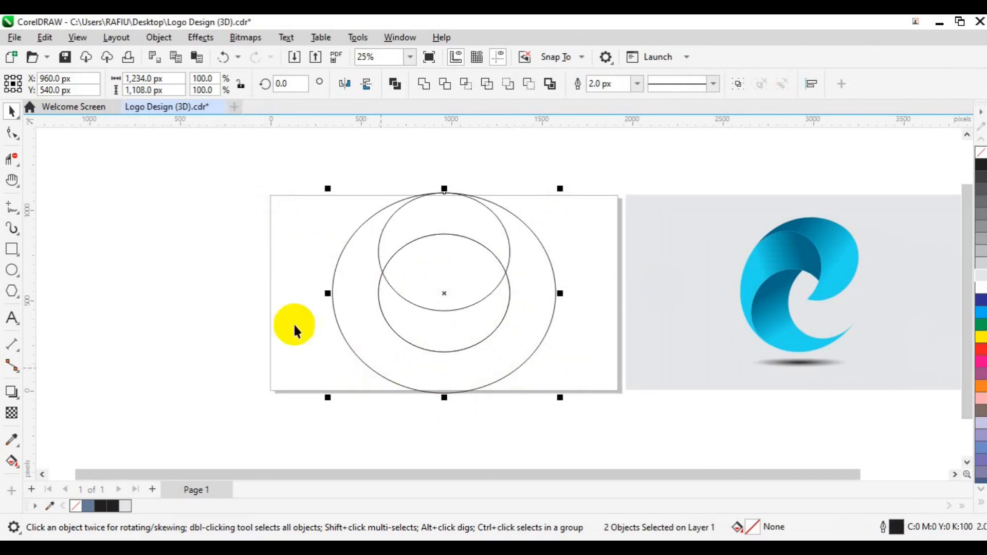
left_click(410, 217)
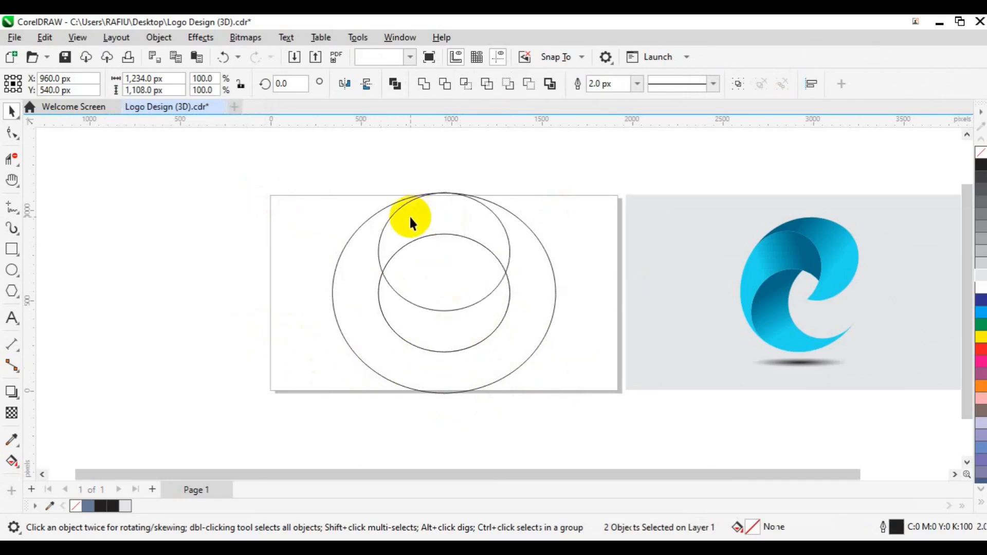
Duplicate the centred small ellipse in place and align the copy with the bottom edge of the large ellipse.
left_click(425, 342)
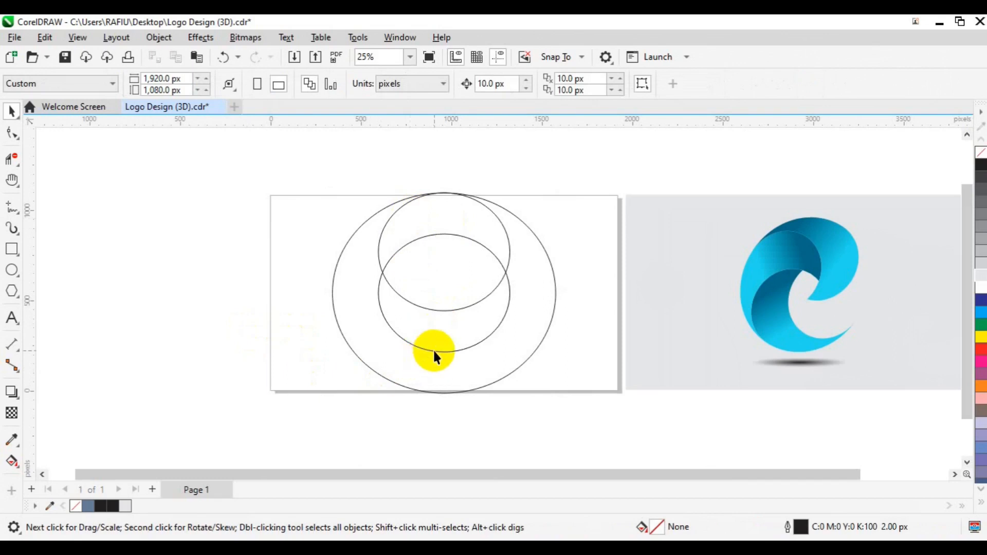
left_click(434, 352)
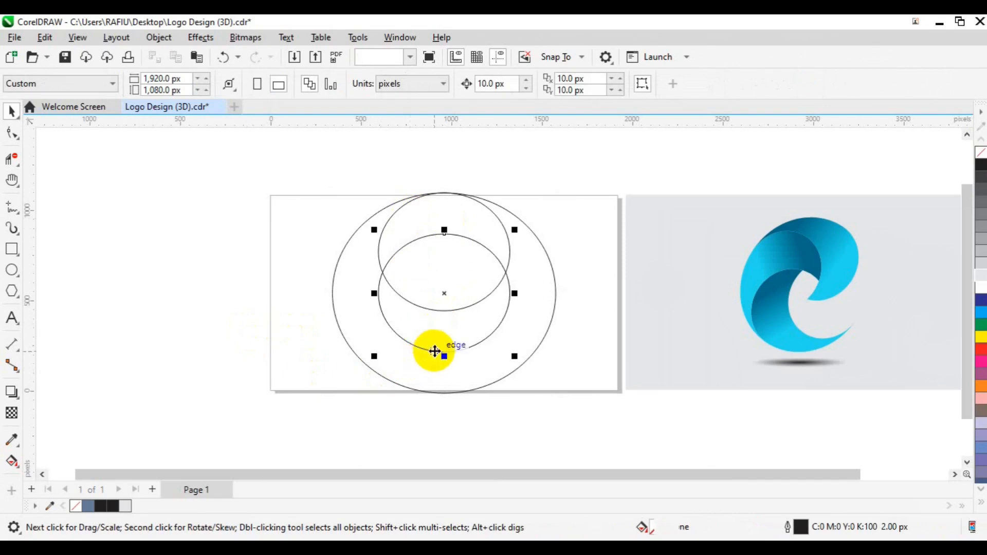
left_click(434, 351)
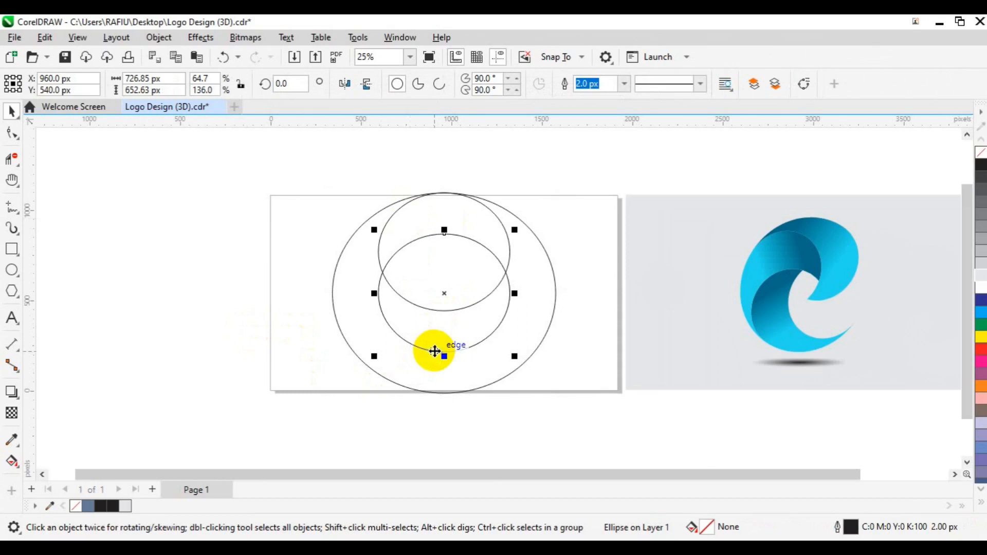
key("ctrl+v")
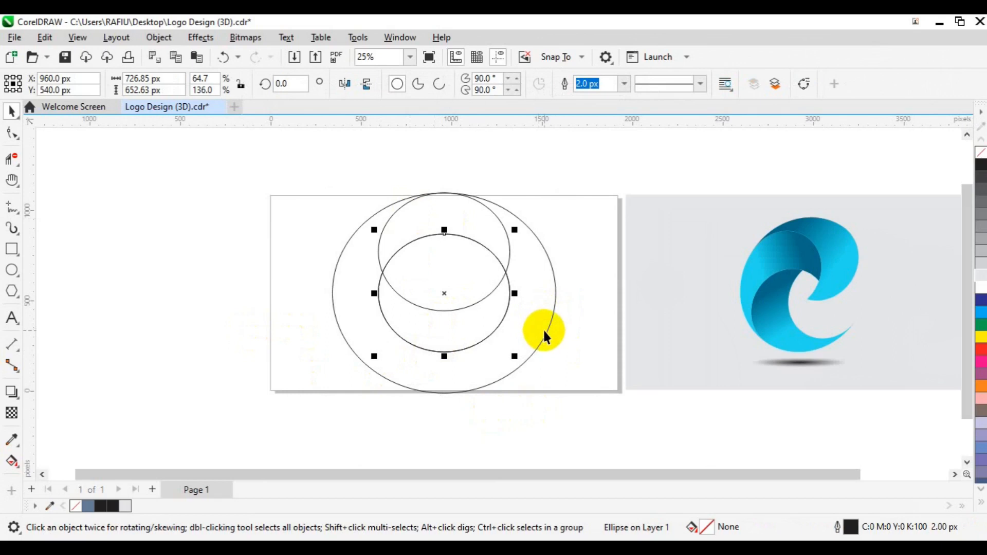
left_click(544, 331, "shift")
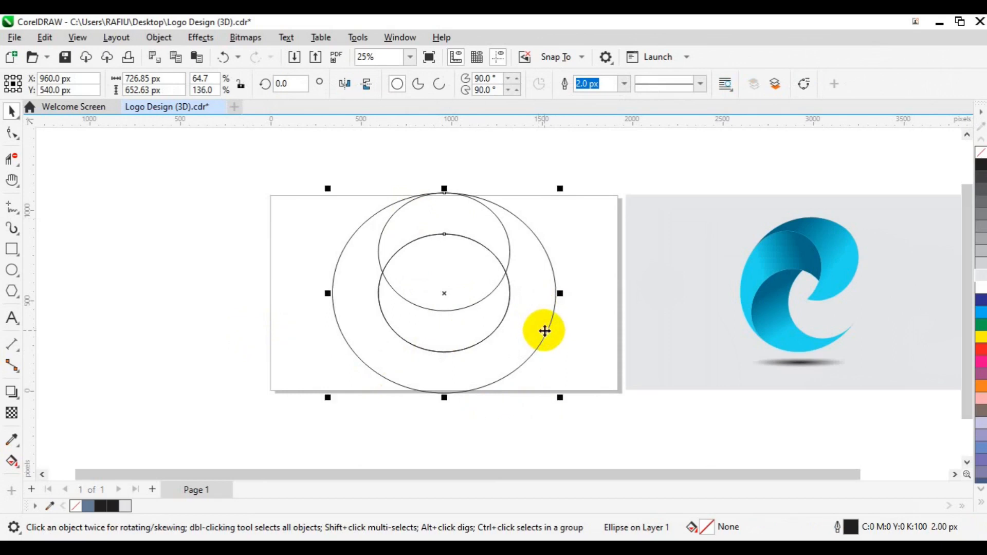
key("b")
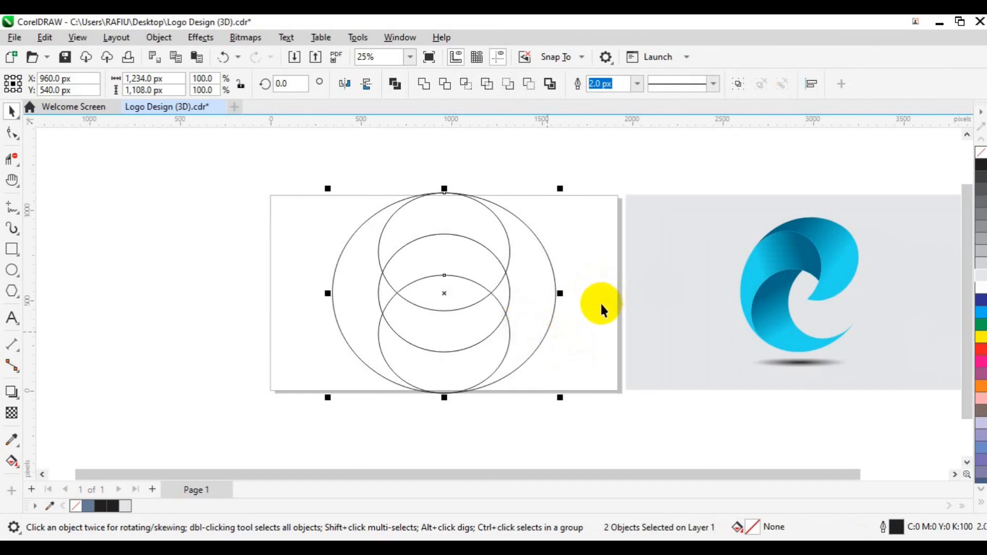
left_click(613, 310)
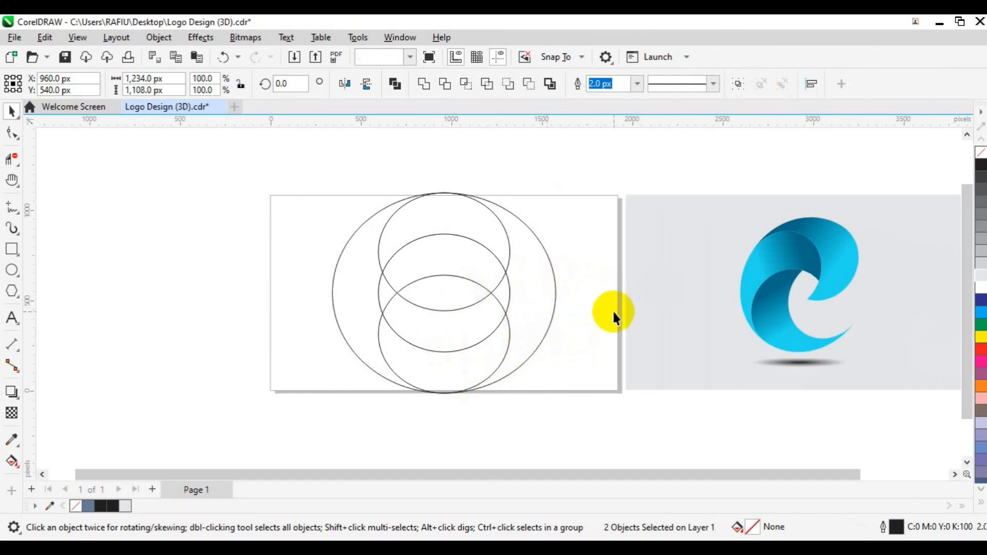
Duplicate the centred small ellipse and align the copy with the right edge of the large ellipse.
left_click(508, 291)
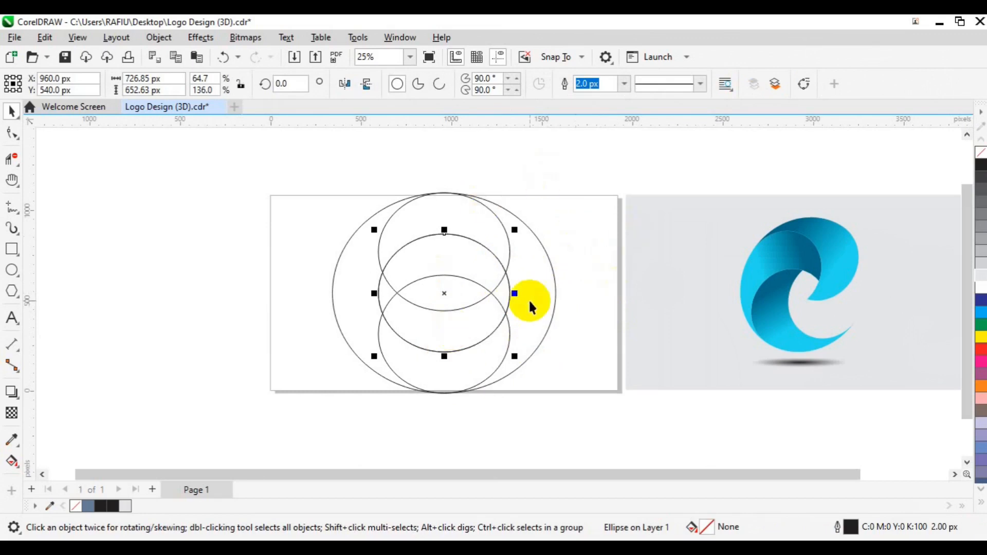
left_click(541, 341)
key("r")
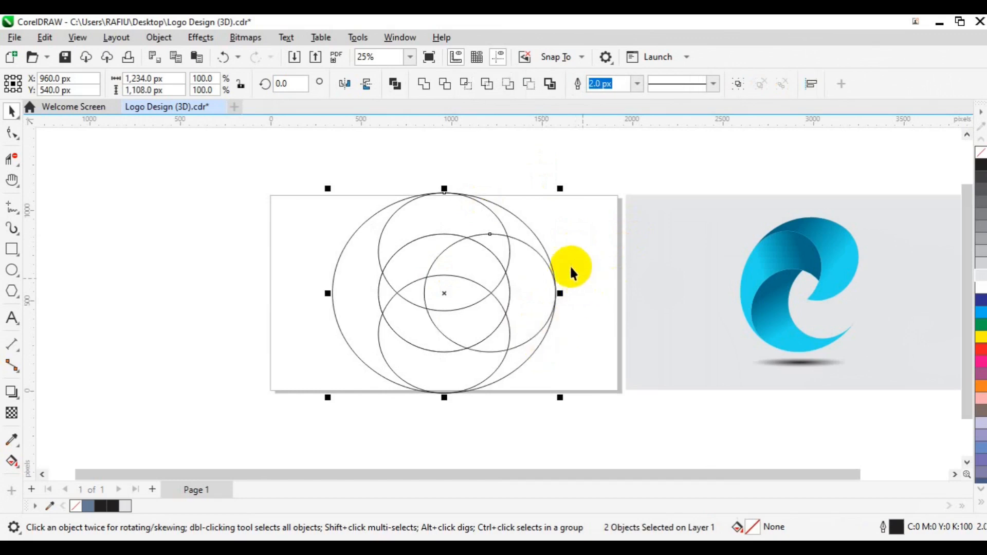
left_click(322, 303)
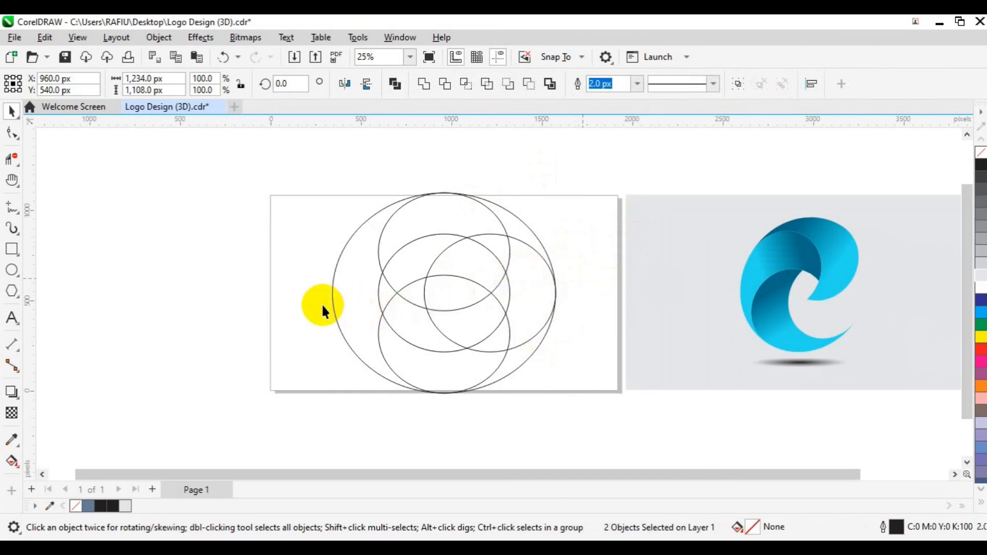
Duplicate the centred small ellipse and align the copy with the left edge of the large ellipse.
left_click(377, 296)
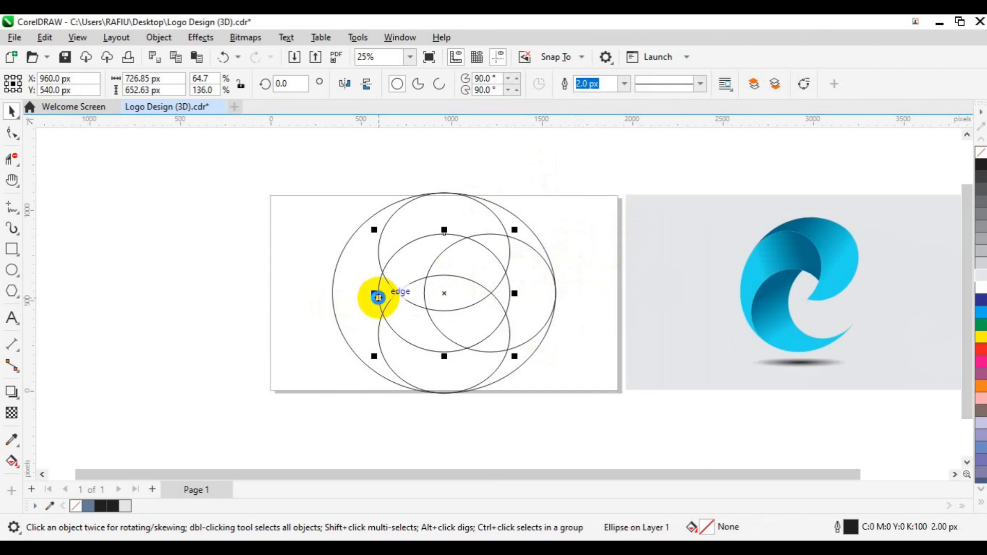
key("ctrl+c")
key("ctrl+v")
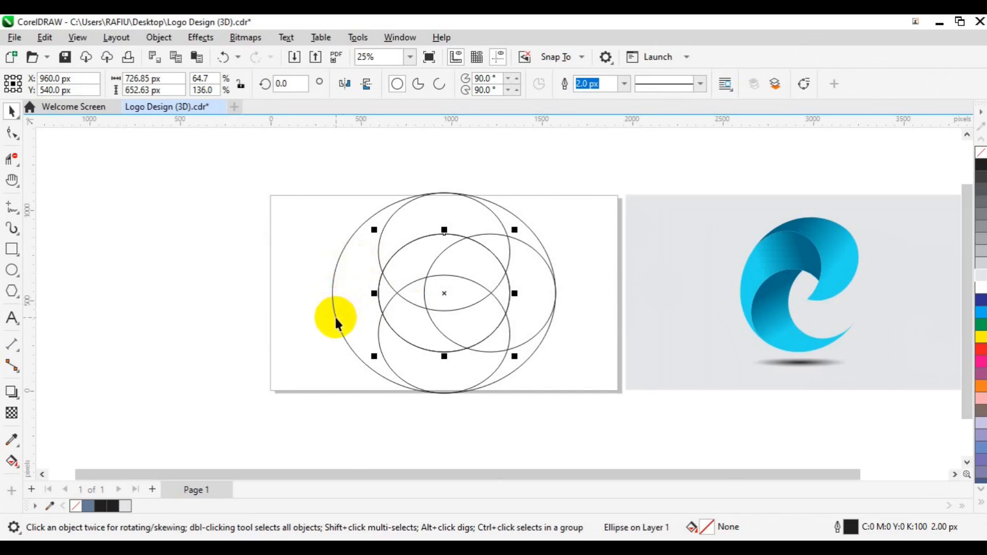
left_click(336, 318)
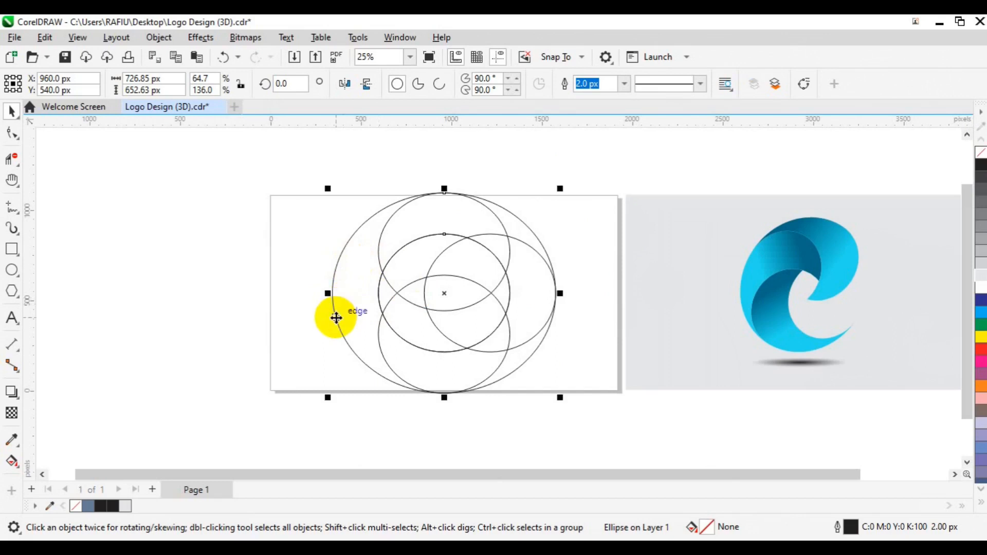
left_click(336, 317, "shift")
key("l")
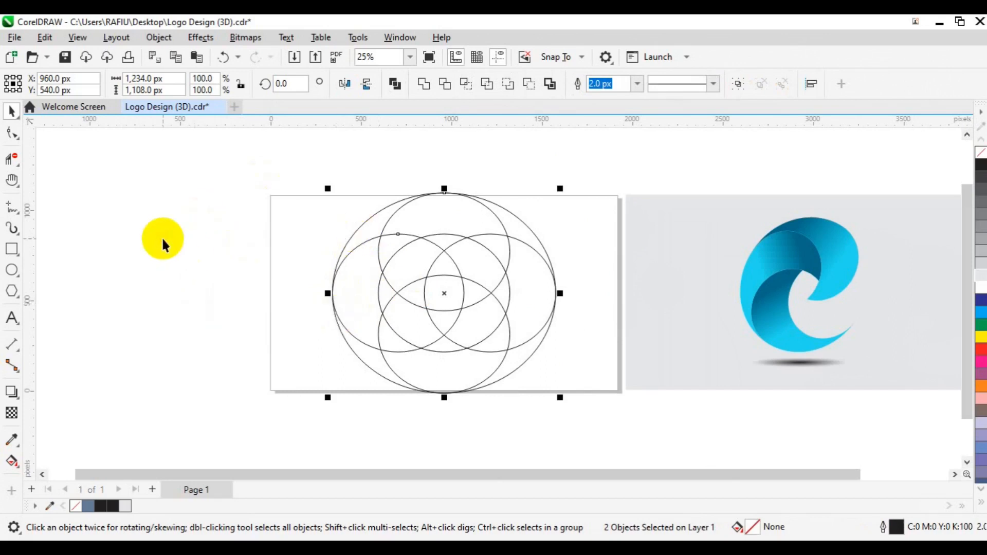
Use Virtual Segment Delete to remove the ellipse segments crossing the inside of the upper swirl blade.
left_click(150, 217)
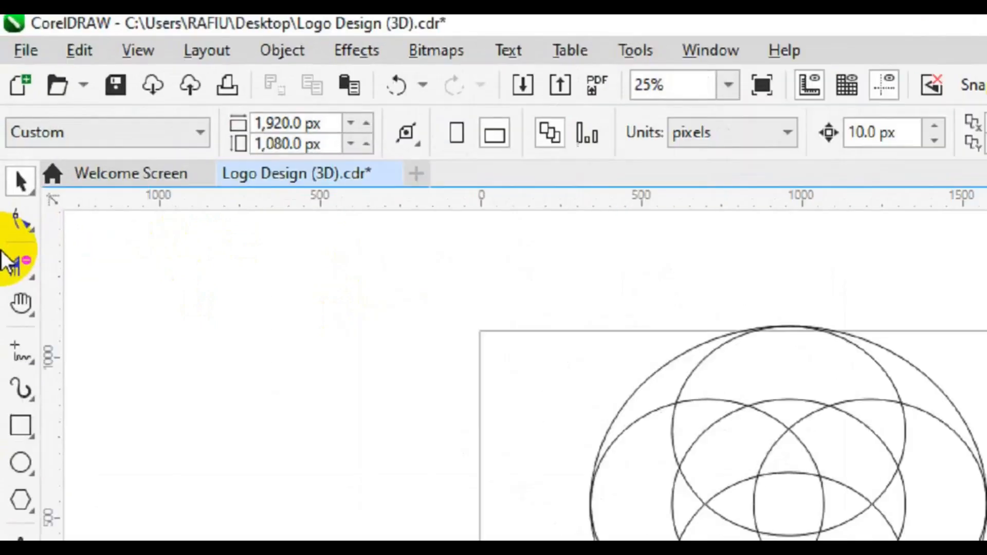
left_click(10, 157)
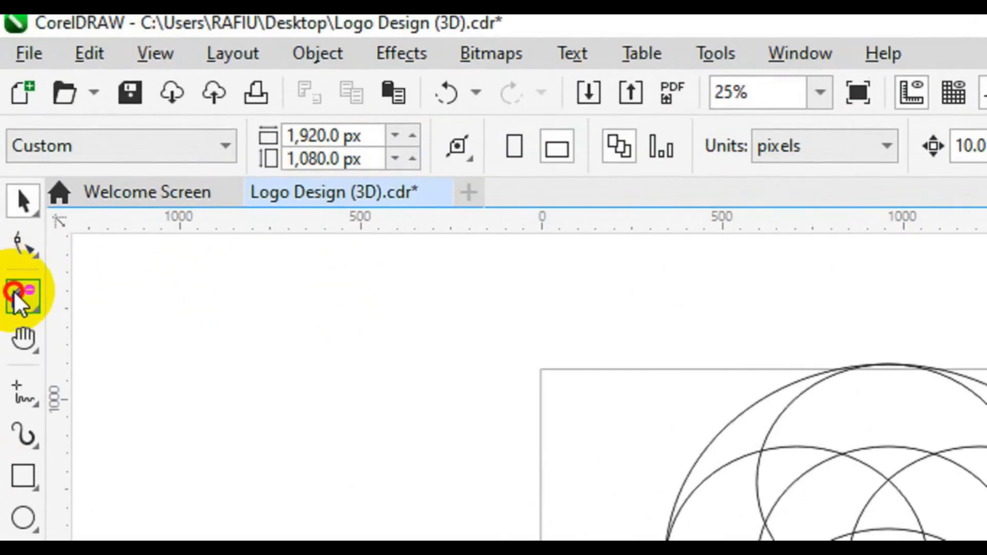
left_click(17, 298)
left_click(159, 361)
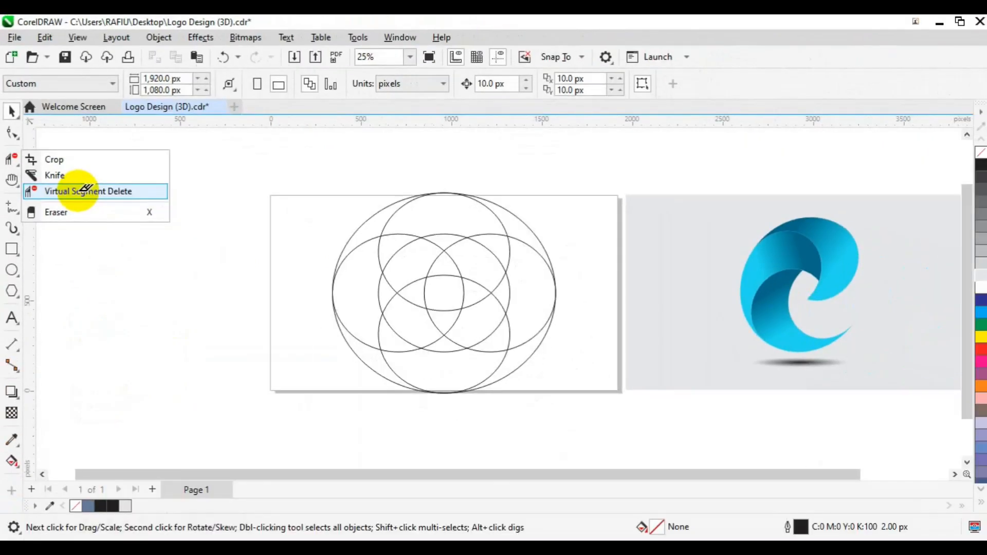
left_click(84, 191)
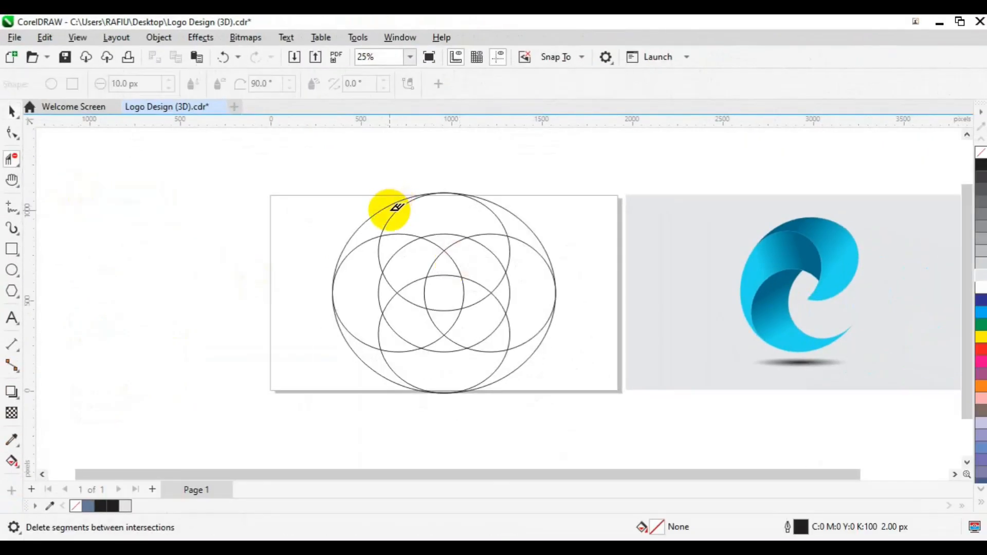
mouse_move(392, 211)
left_mouse_down()
mouse_move(447, 226)
mouse_move(469, 246)
mouse_move(487, 245)
mouse_move(486, 236)
mouse_move(475, 233)
mouse_move(471, 290)
left_mouse_up()
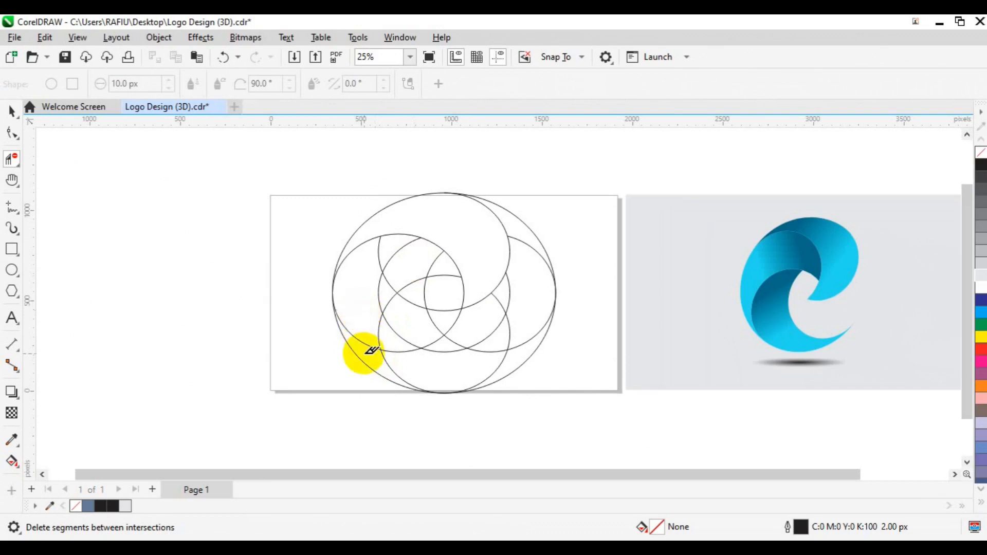
Remove the remaining ellipse segments crossing the insides of the left and right swirl blades.
left_click_drag(368, 346, 366, 330)
mouse_move(379, 295)
left_mouse_down()
mouse_move(395, 269)
mouse_move(374, 259)
mouse_move(384, 282)
mouse_move(442, 264)
left_mouse_up()
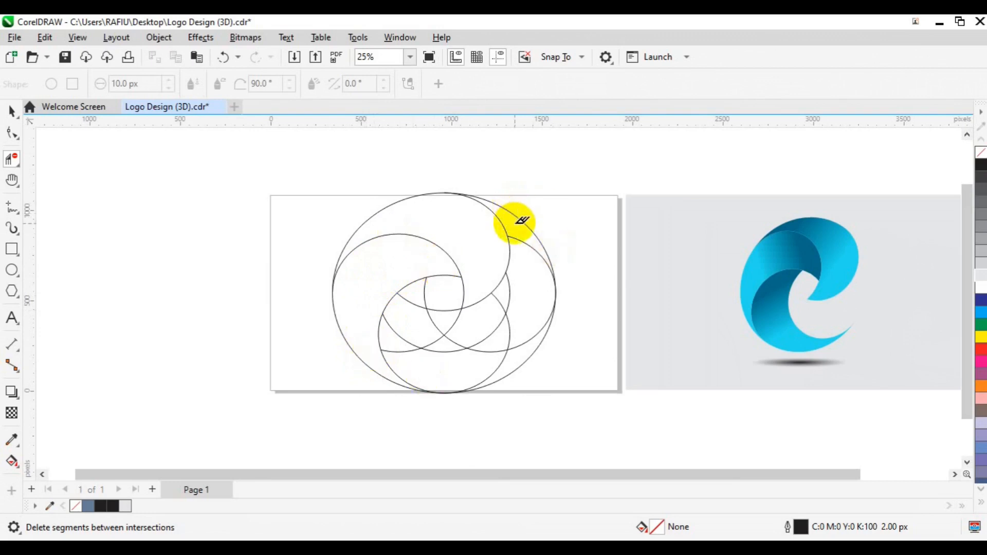
mouse_move(517, 223)
left_mouse_down()
mouse_move(531, 267)
mouse_move(504, 286)
mouse_move(498, 306)
mouse_move(506, 321)
mouse_move(521, 316)
mouse_move(444, 323)
left_mouse_up()
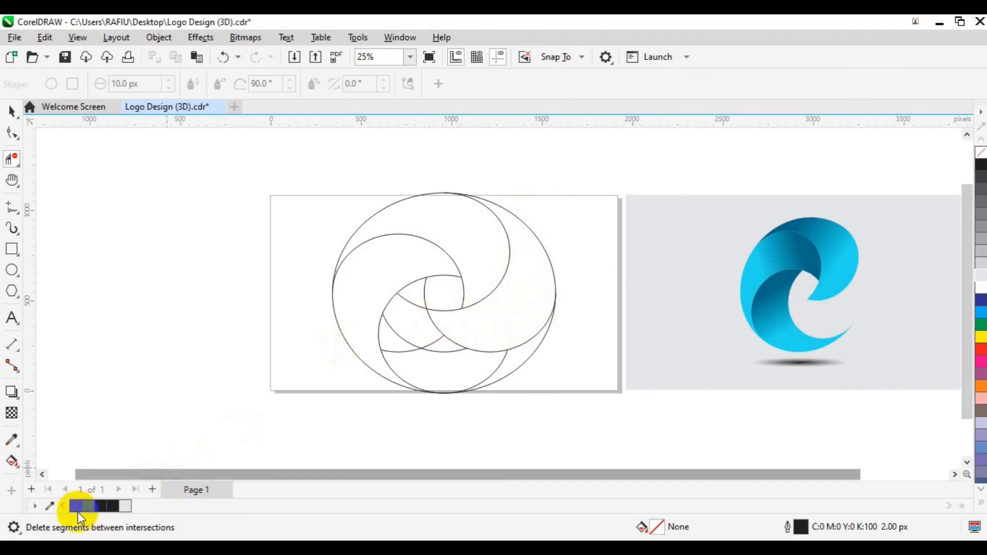
Use Smart Fill to create blue-grey shapes from the left, upper and right swirl blades of the grid.
left_click(15, 470)
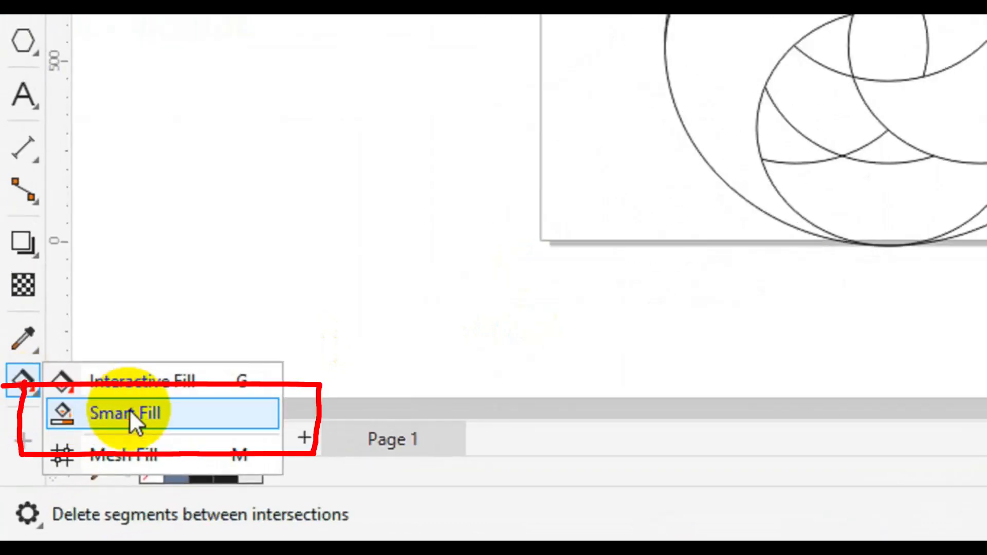
left_click(128, 410)
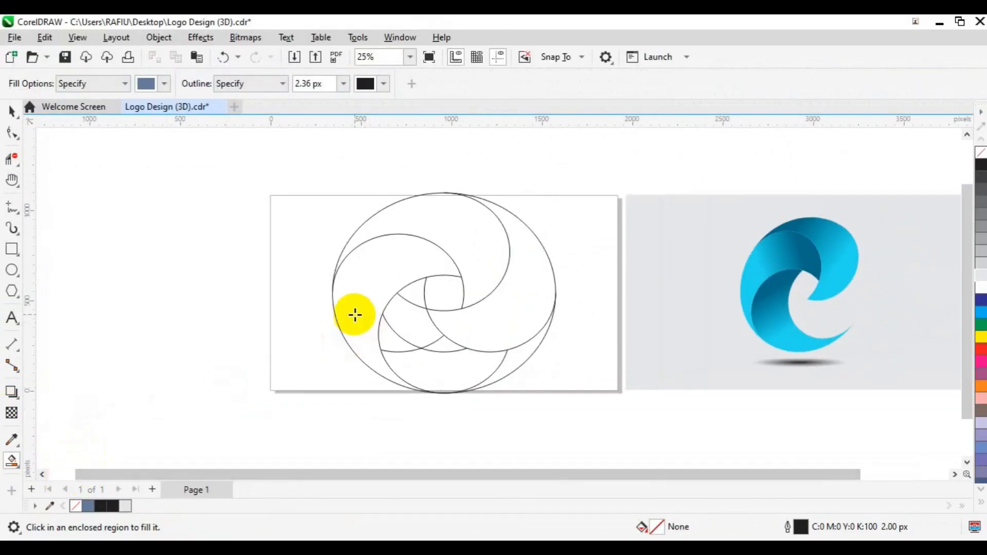
left_click(355, 315)
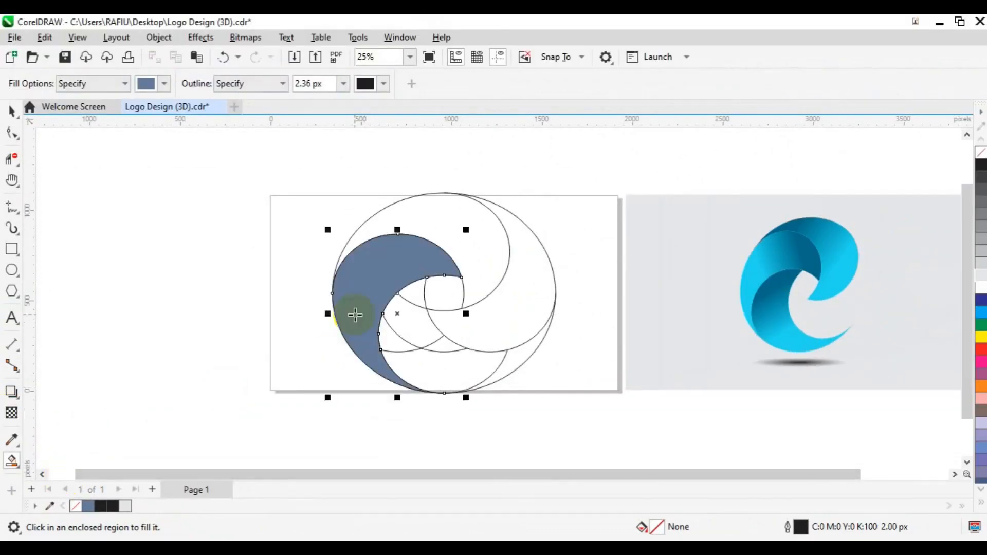
left_click(472, 237)
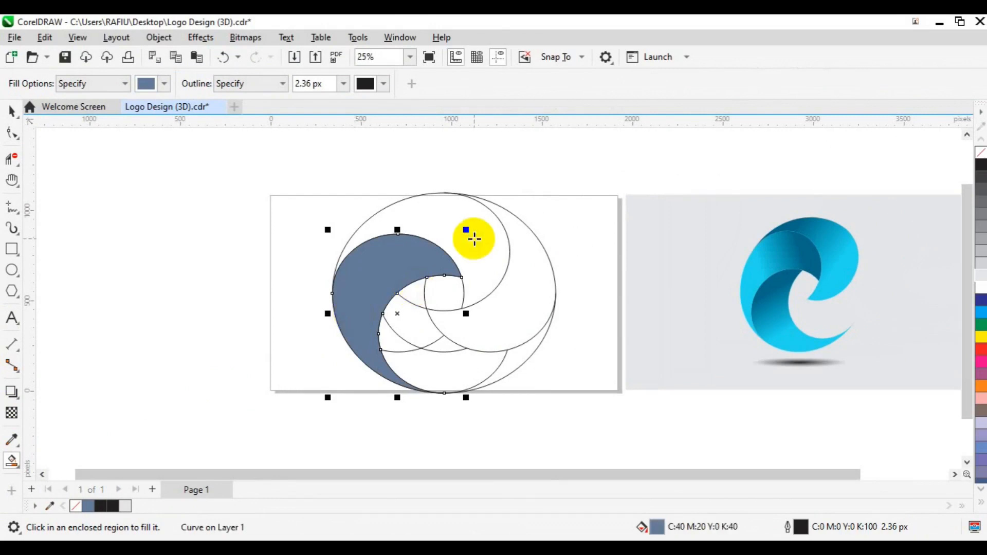
left_click(534, 266)
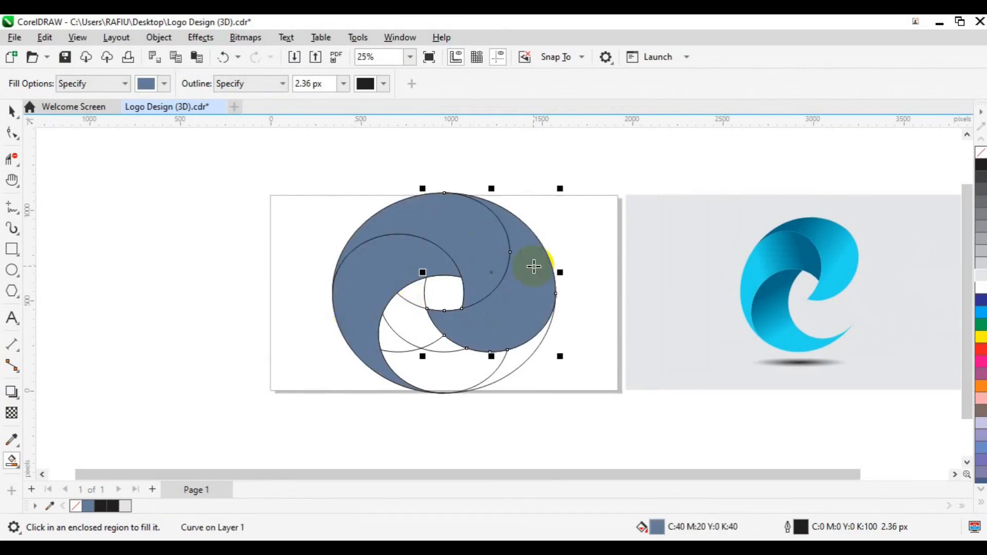
Select all three filled blades and move them together to the left, away from the construction grid.
key("space")
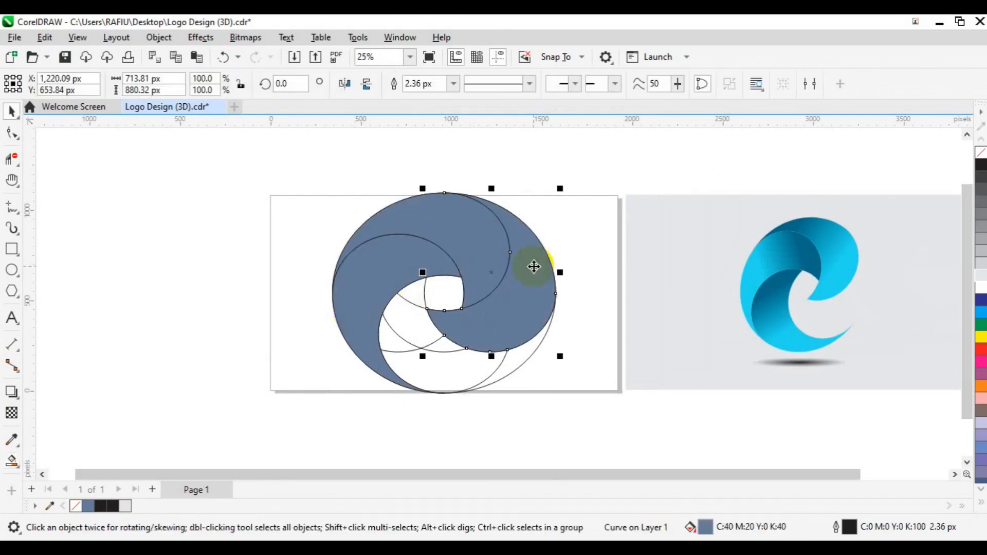
left_click(472, 257)
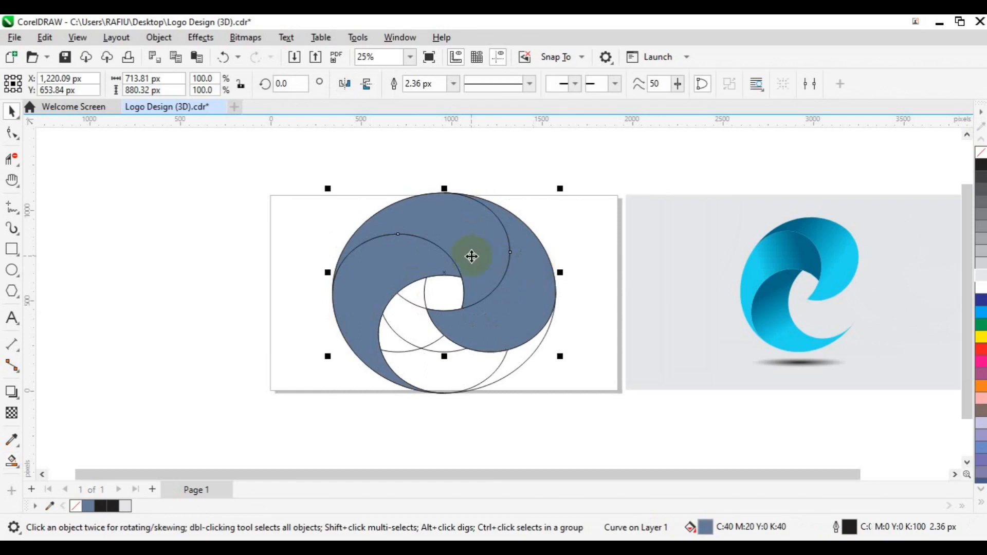
left_click(367, 307)
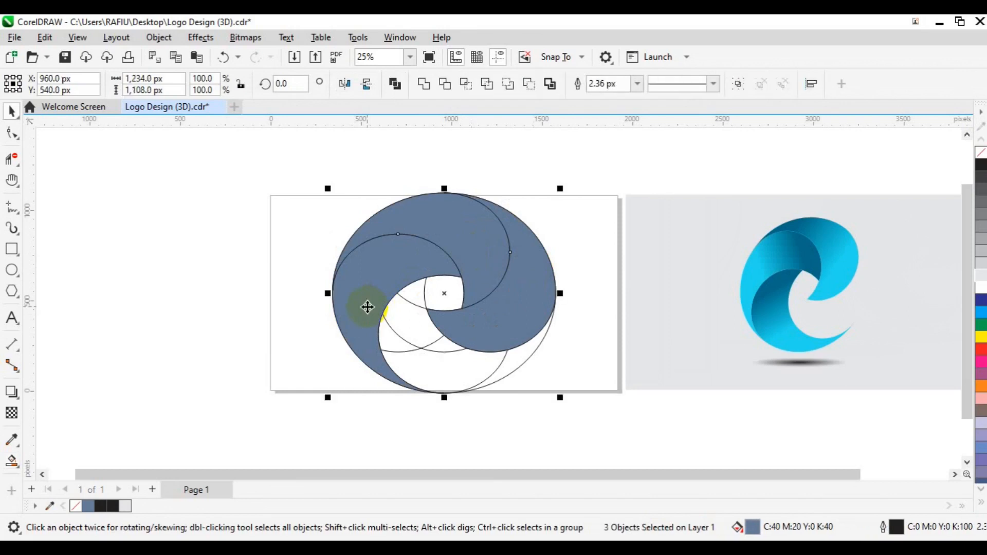
left_click_drag(320, 313, 165, 326)
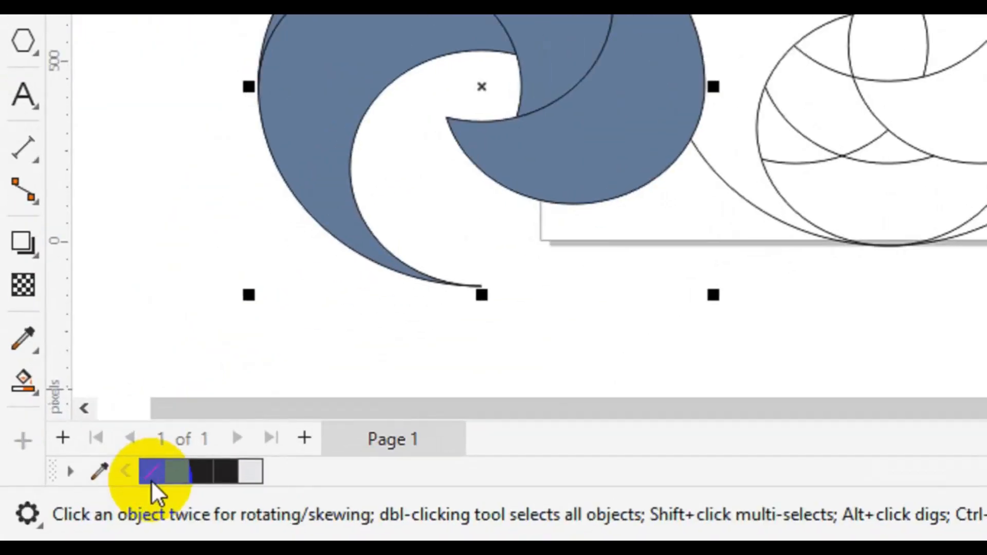
Remove the outlines from the three blades and group them.
right_click(152, 481)
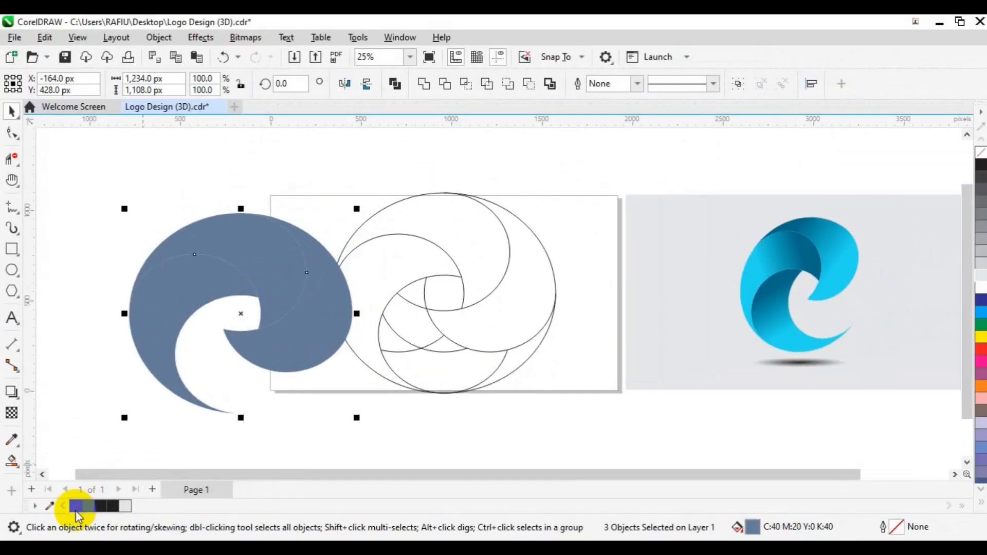
left_click(740, 84)
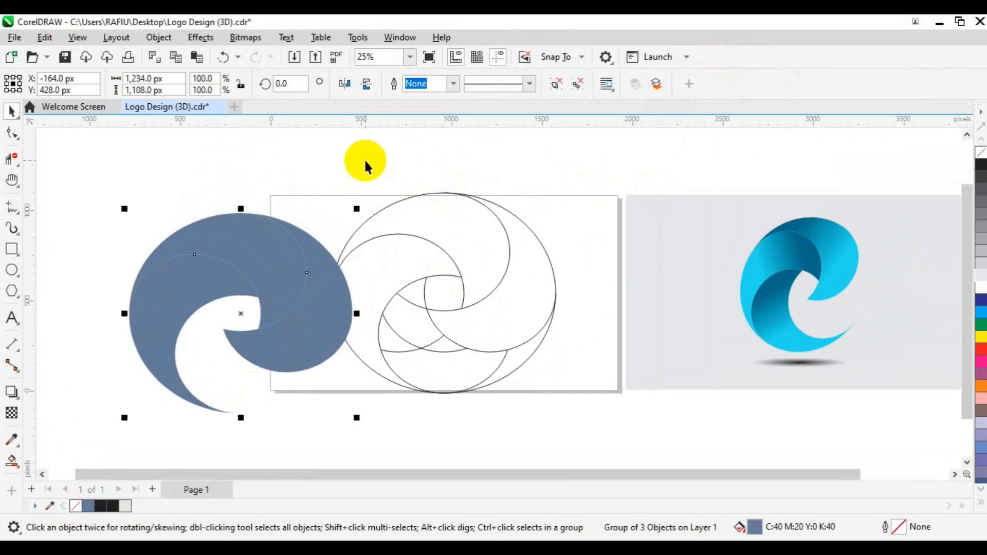
Select all the leftover construction ellipse lines on the page and delete them.
left_click(325, 157)
left_click(577, 371)
left_click_drag(578, 372, 602, 404)
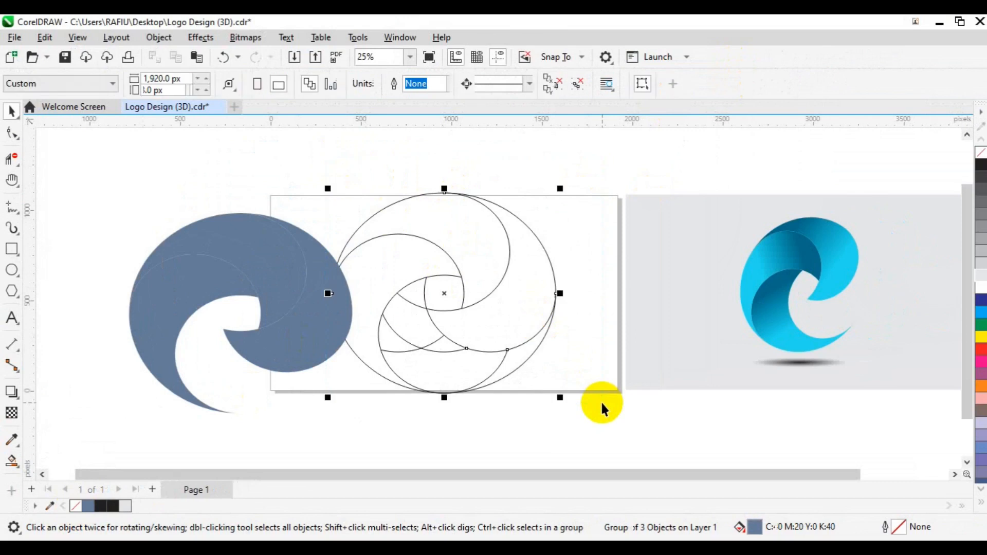
key("Delete")
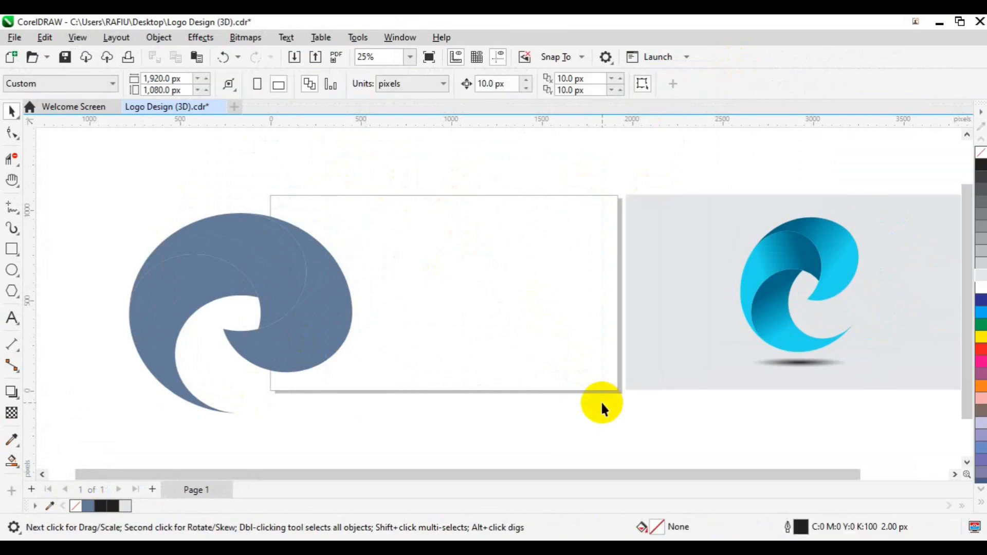
Center the blade group on the page and scale it down around its centre to about 56.8%.
left_click(319, 335)
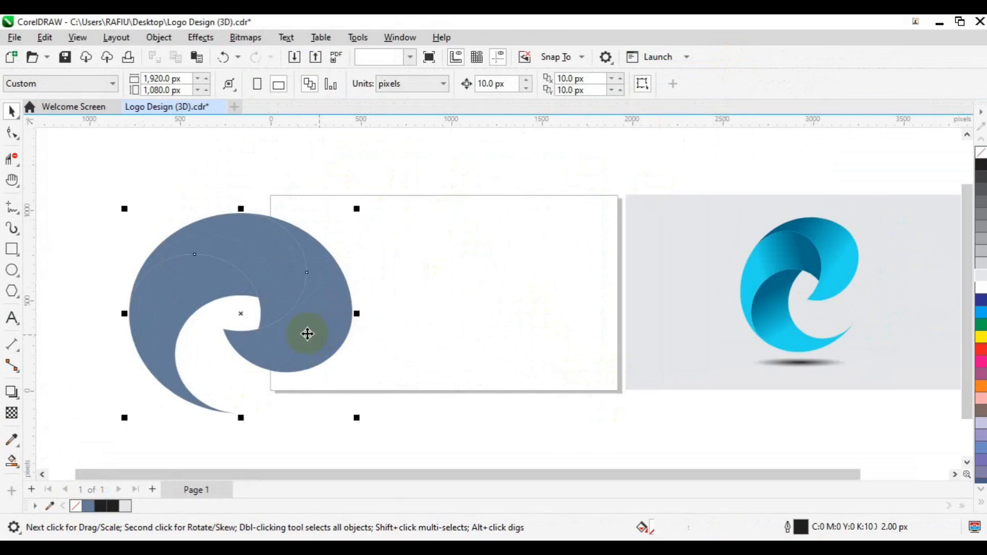
key("p")
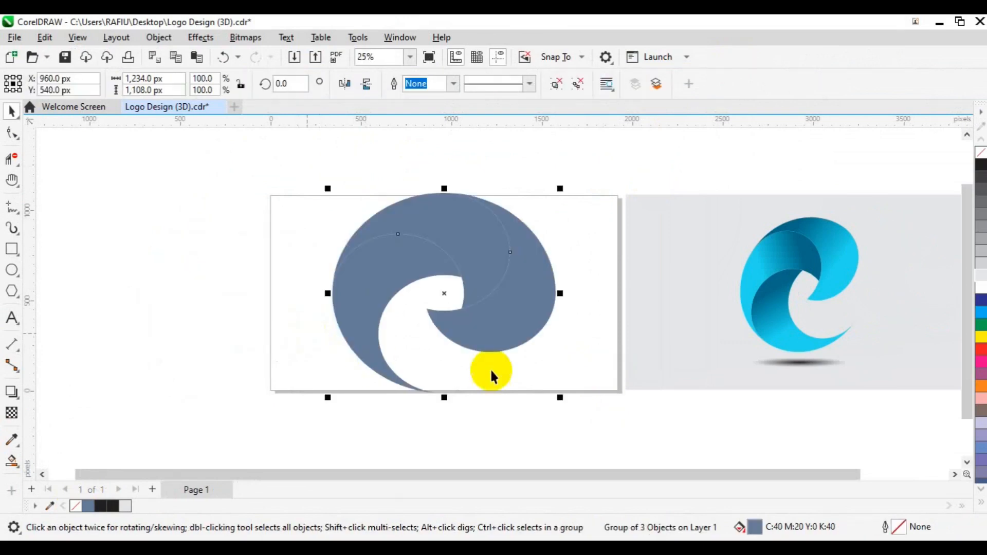
left_click_drag(560, 395, 514, 358)
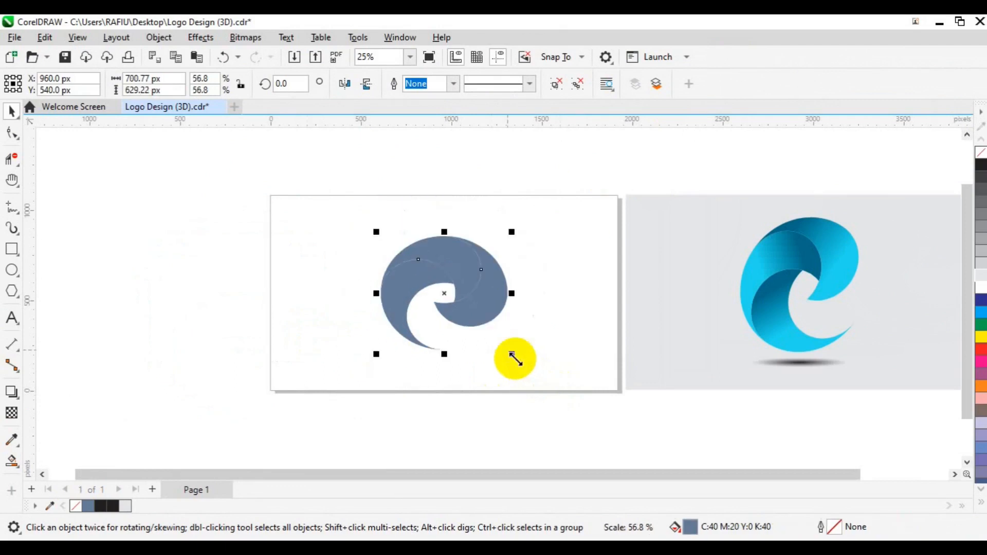
Ungroup the swirl into its three separate blades and clear the selection.
left_click(580, 94)
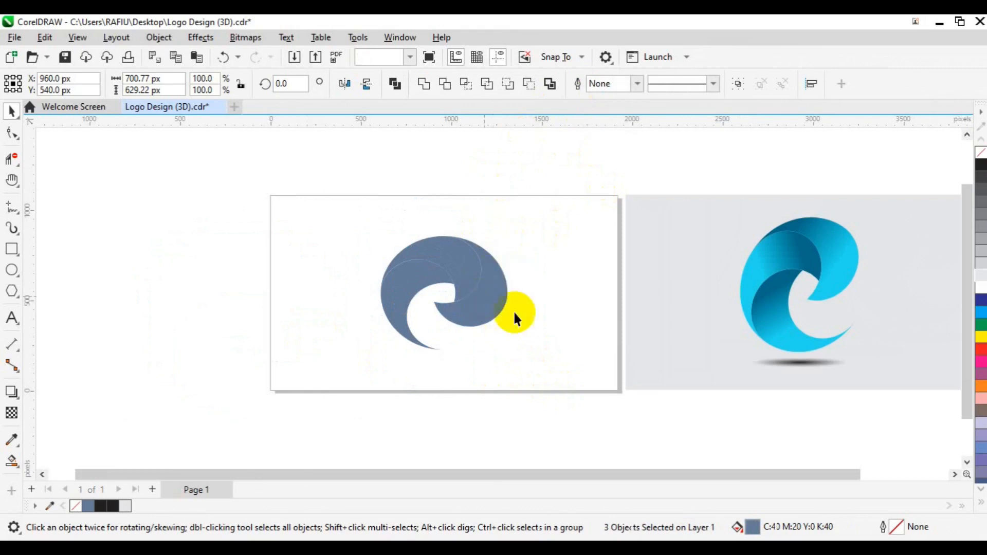
left_click(515, 303)
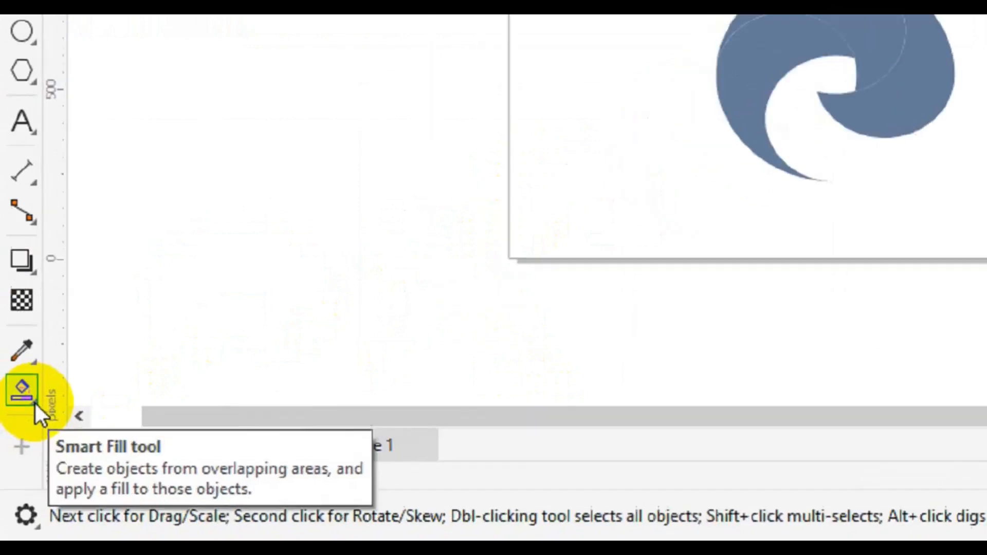
Start Interactive Fill and accept a fountain fill as the document default for Graphic objects.
left_click(34, 401)
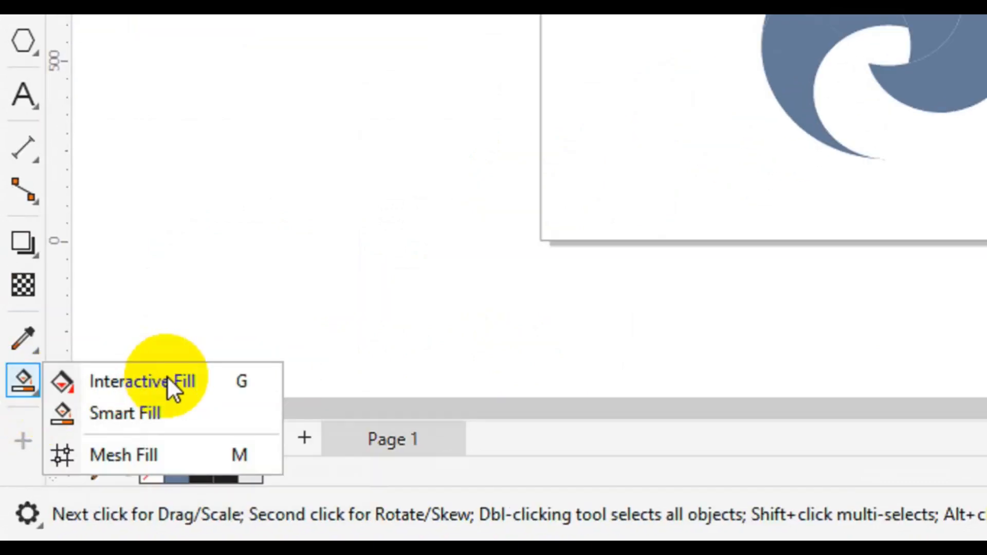
left_click(166, 381)
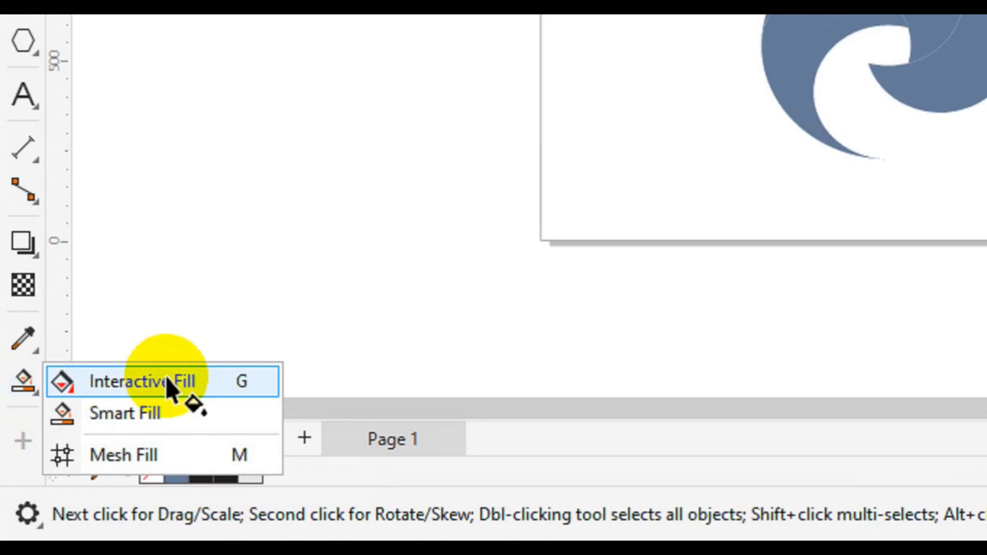
left_click(166, 382)
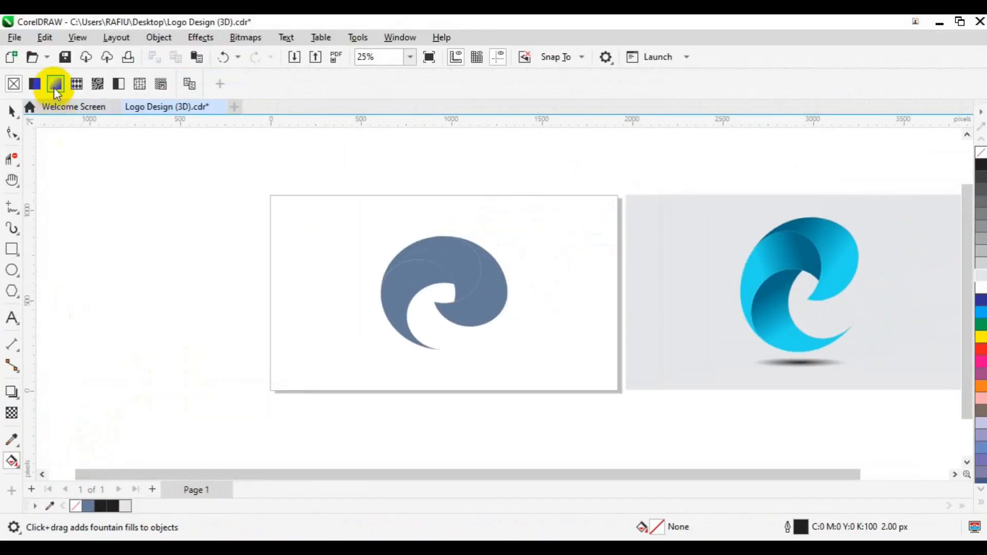
left_click(56, 85)
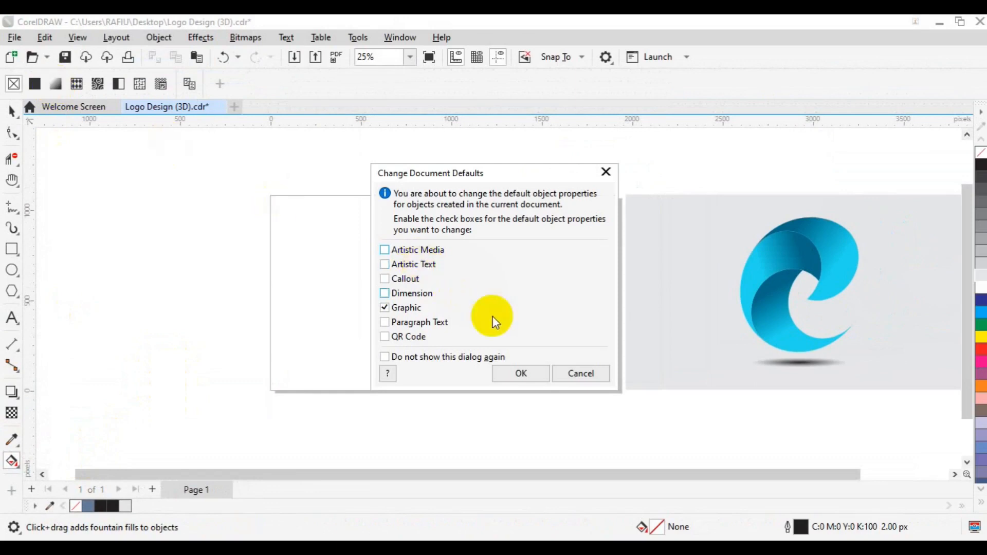
left_click(509, 374)
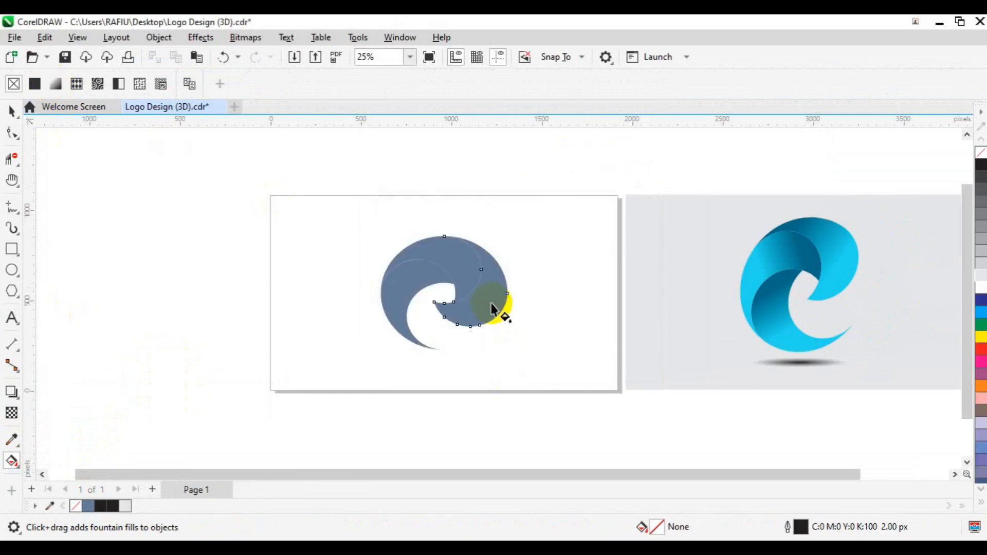
Apply a fountain fill to the right blade and copy the gradient from the reference logo's right blade onto it.
left_click(491, 309)
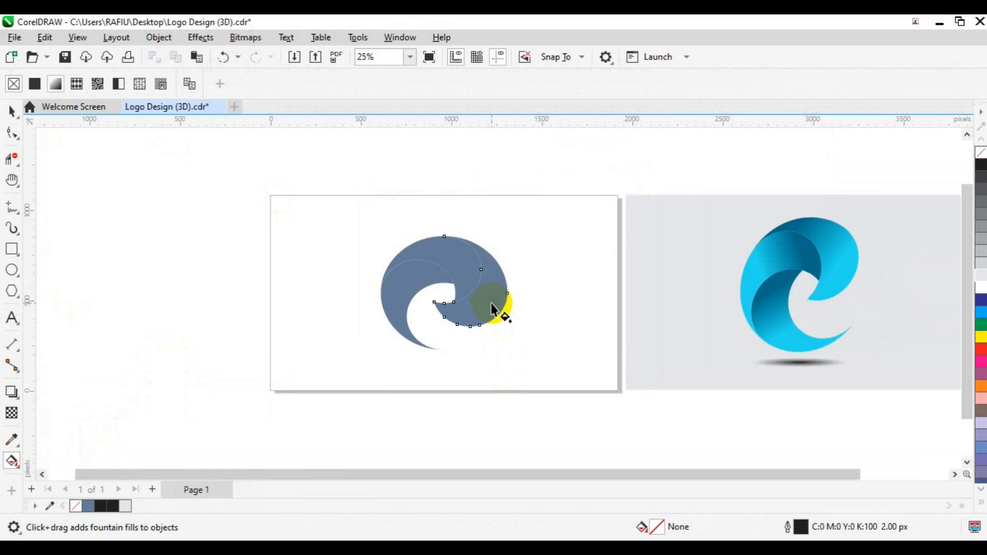
left_click(57, 85)
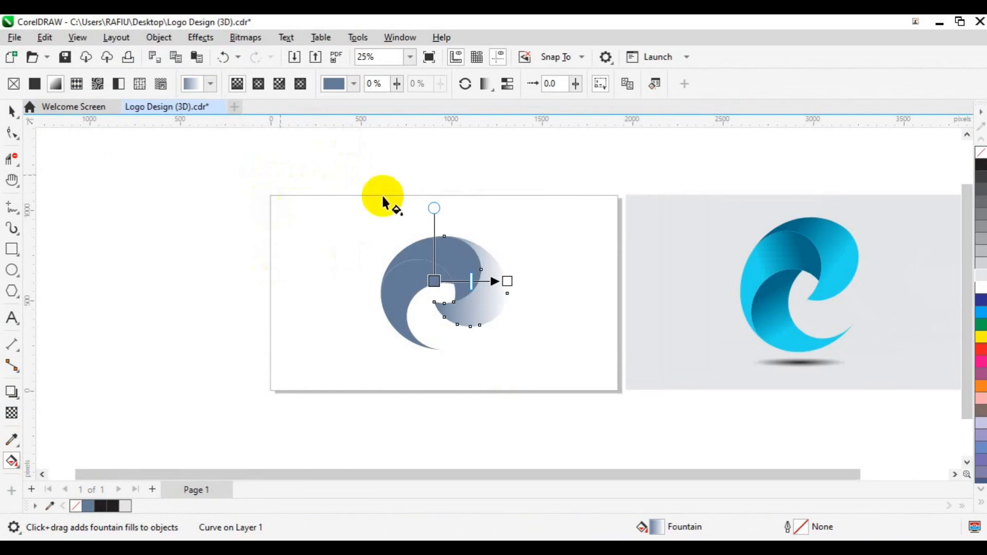
left_click(626, 85)
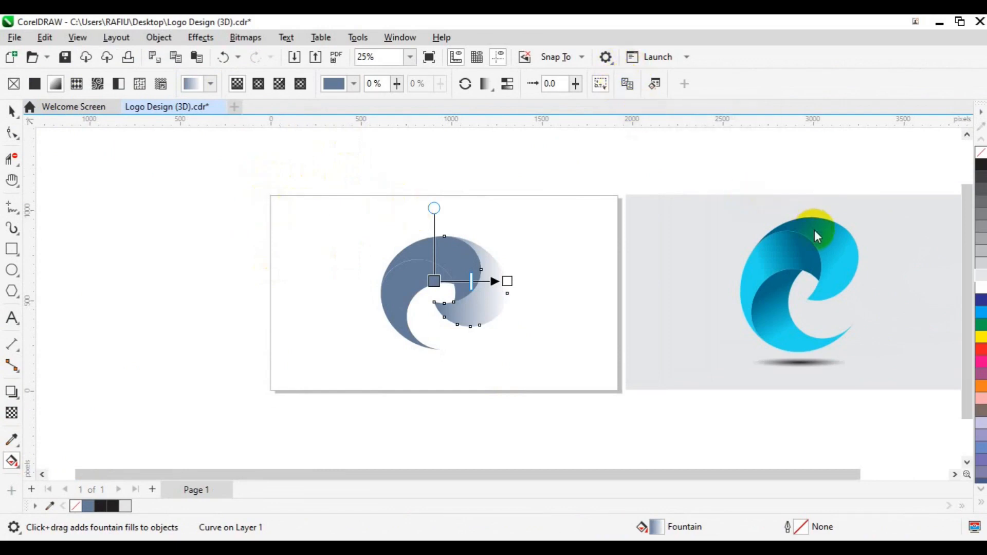
left_click(811, 231)
Copy the fill of the reference logo's middle blade onto the upper blade of the swirl.
left_click(438, 260)
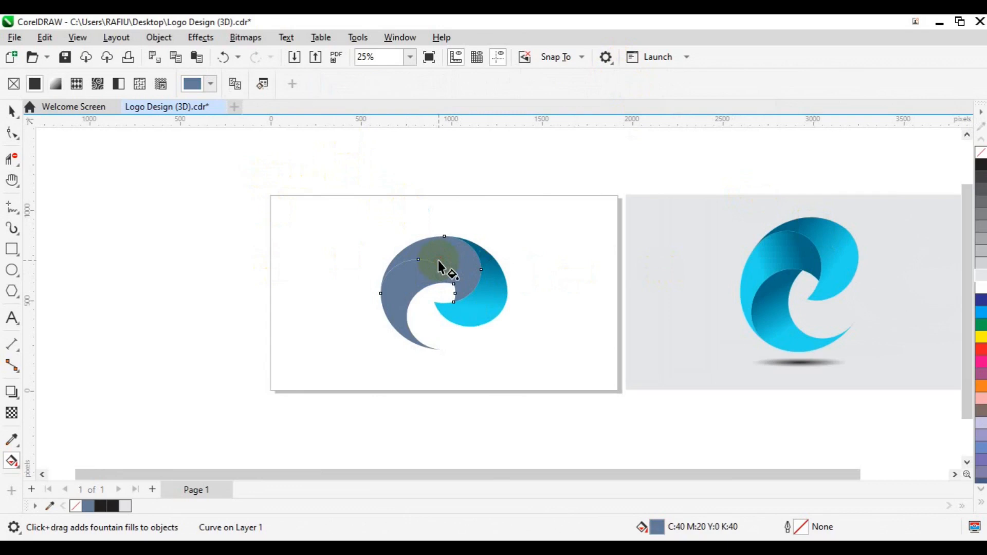
left_click(235, 84)
left_click(758, 262)
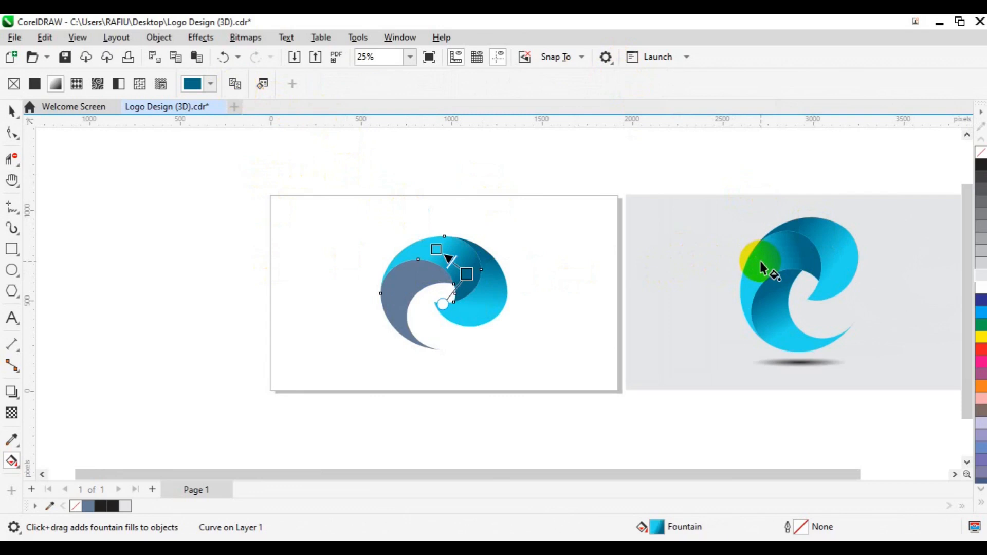
Copy the fill of the reference logo's lower blade onto the solid blue-grey lower blade of the swirl.
left_click(388, 301)
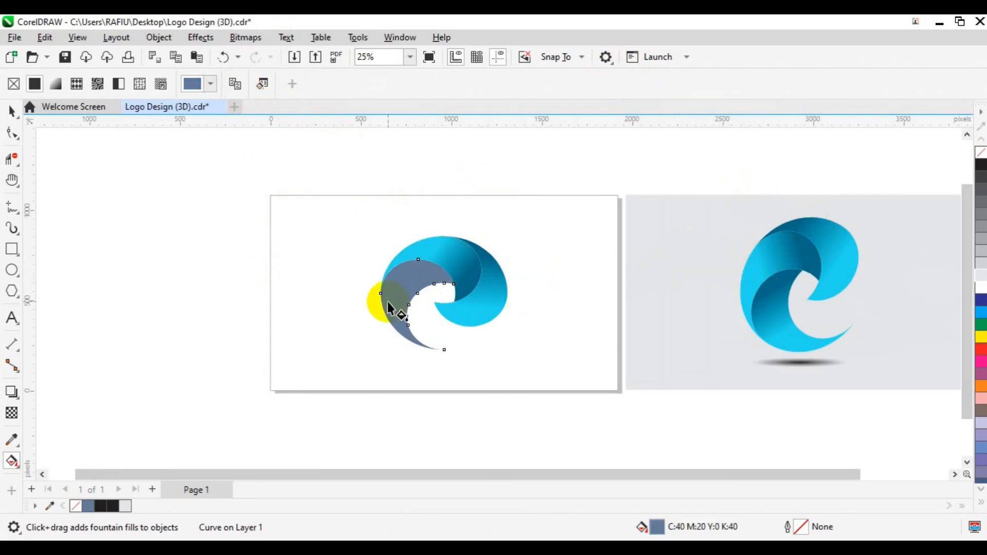
left_click(235, 84)
left_click(449, 236)
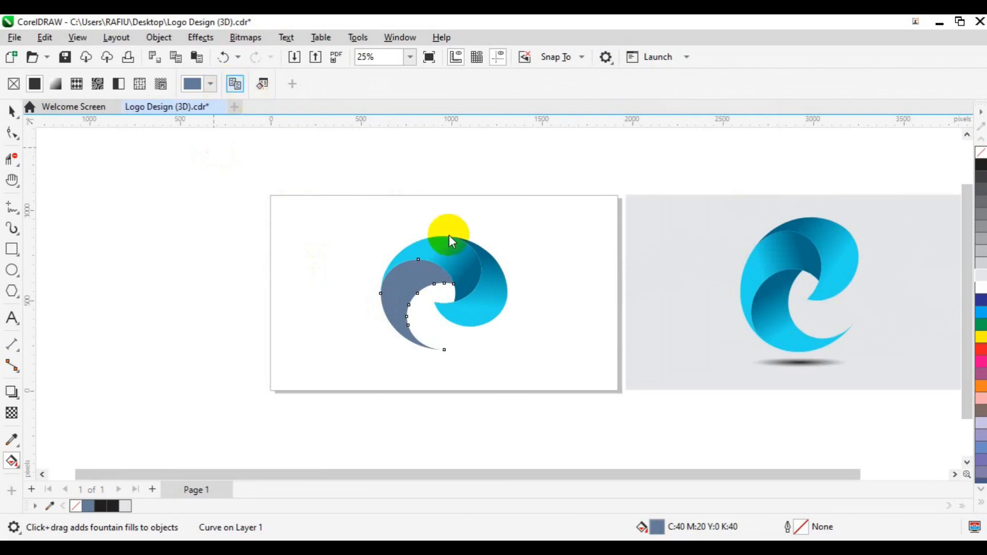
left_click(782, 335)
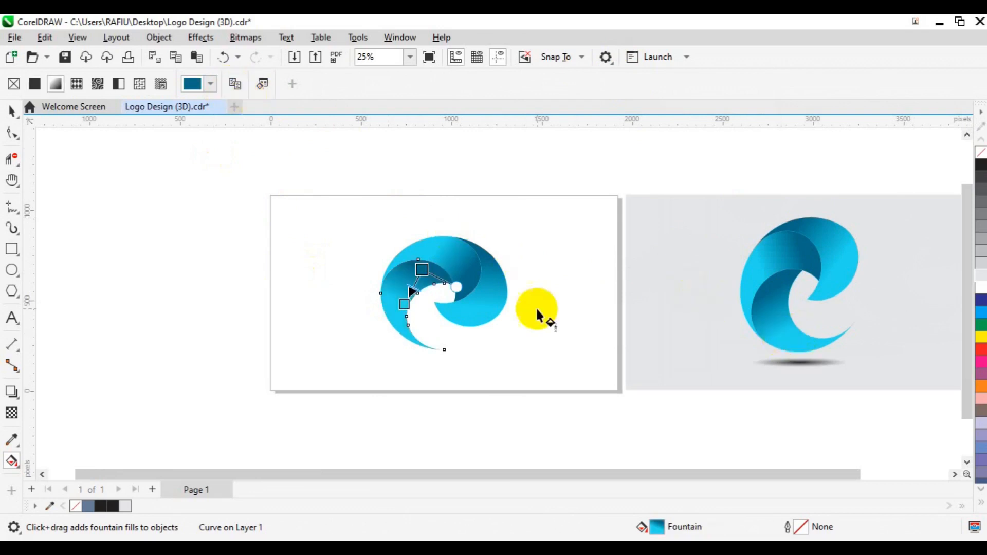
Group the swirl's three blades and enlarge the group about its centre to about 815 by 732 px.
key("space")
left_click_drag(320, 164, 452, 284)
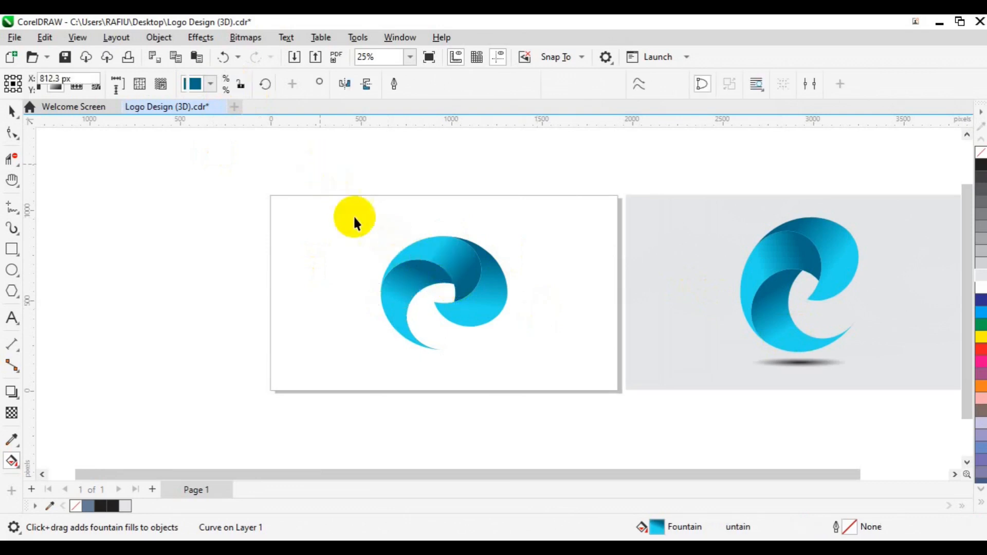
left_click_drag(322, 183, 546, 358)
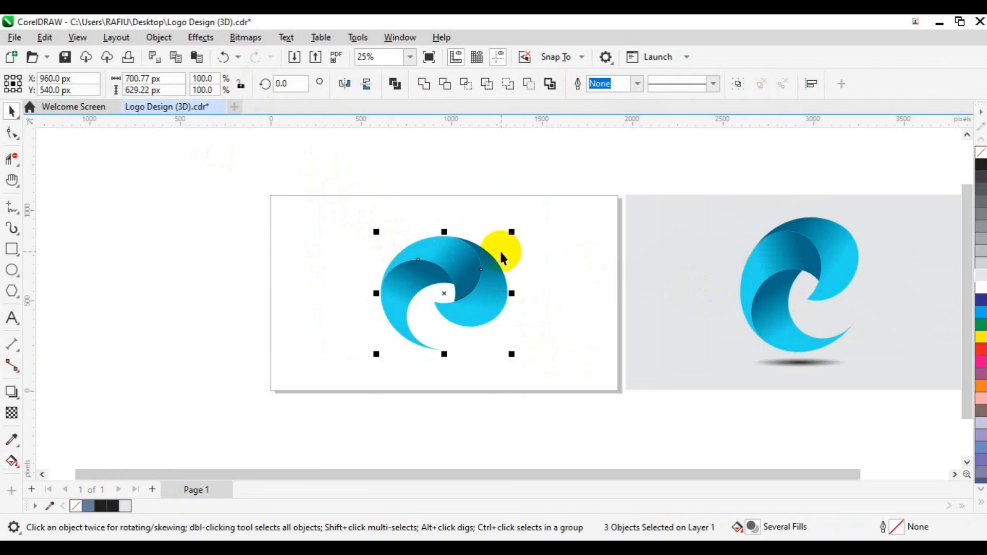
left_click(739, 85)
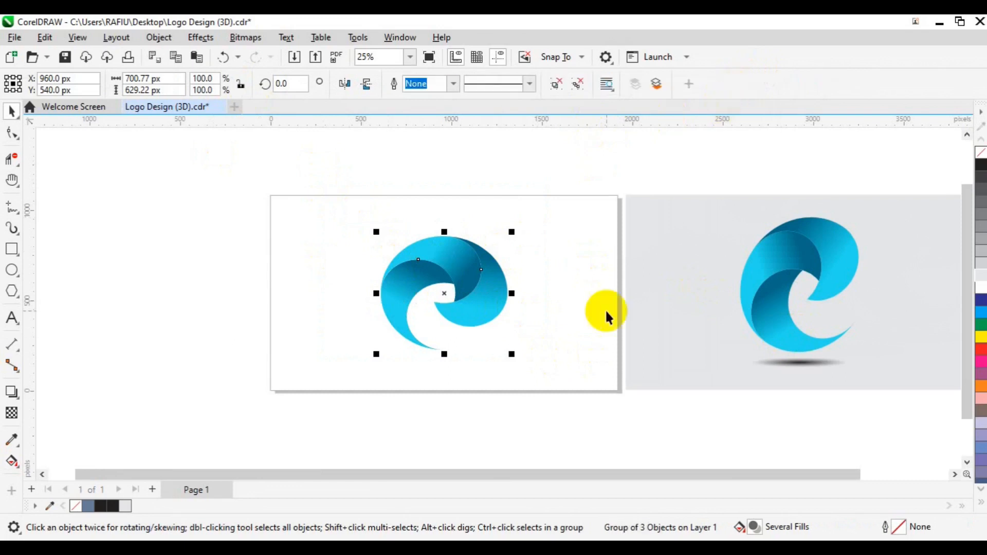
left_click_drag(519, 360, 524, 364)
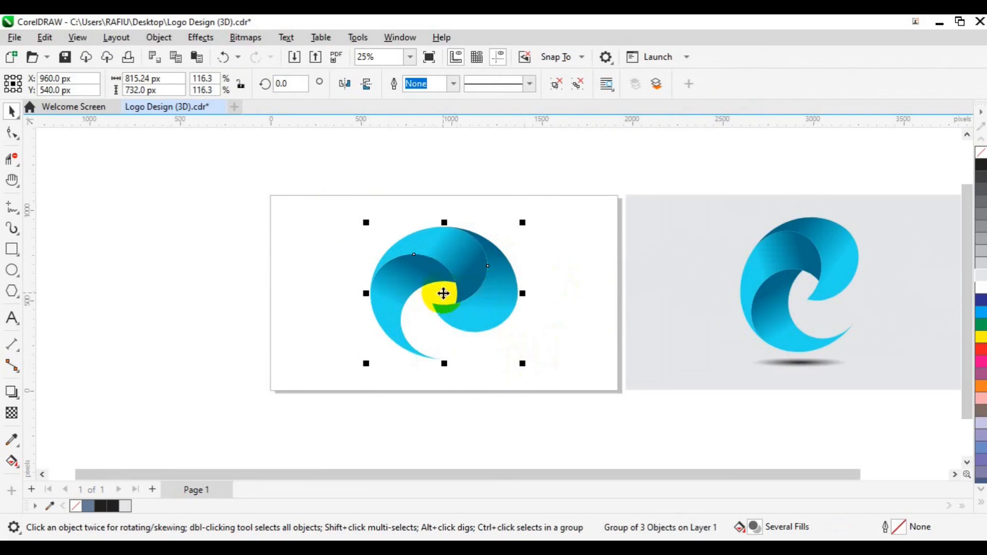
Rotate the grouped swirl by 30 degrees and clear the selection.
left_click(452, 249)
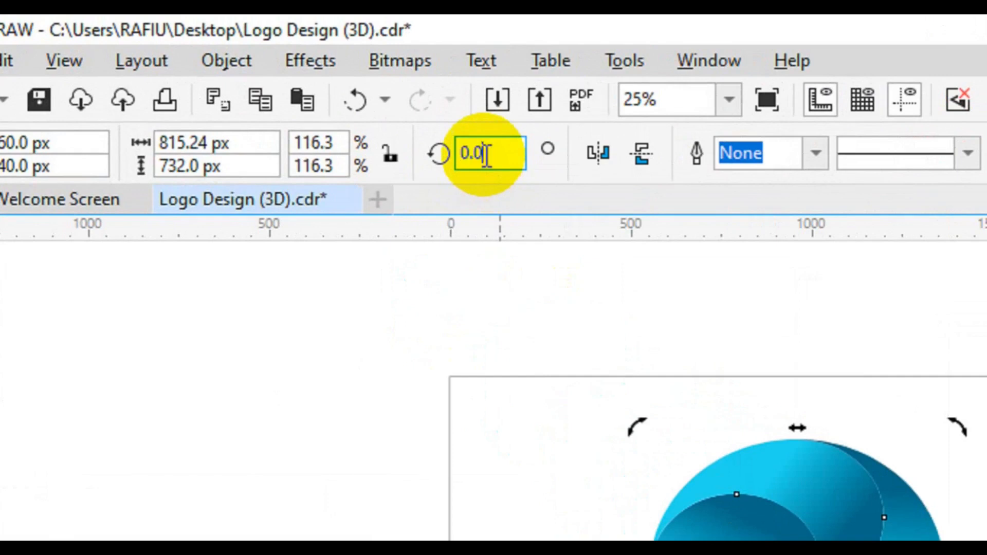
key("BackSpace")
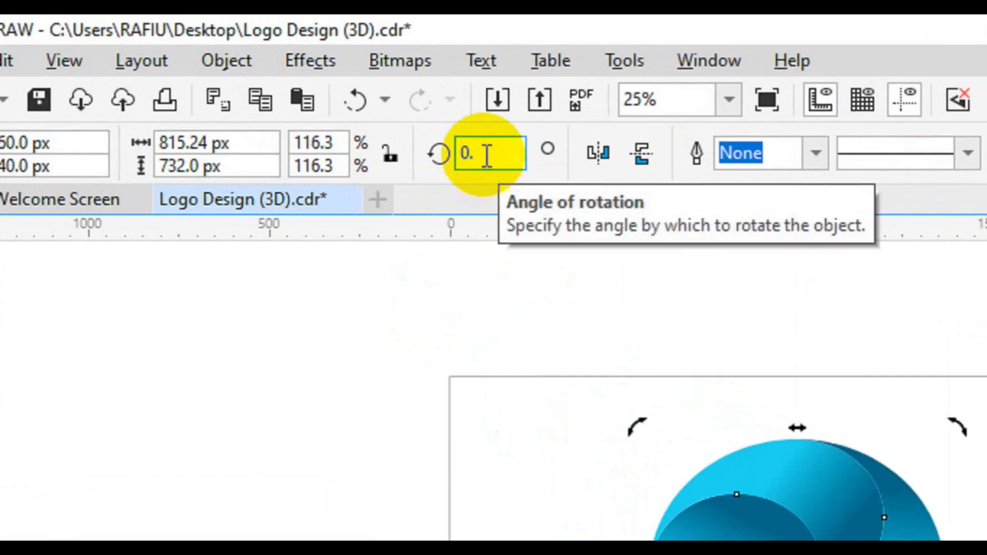
type("30")
key("Return")
type("30")
left_click(478, 153)
key("Return")
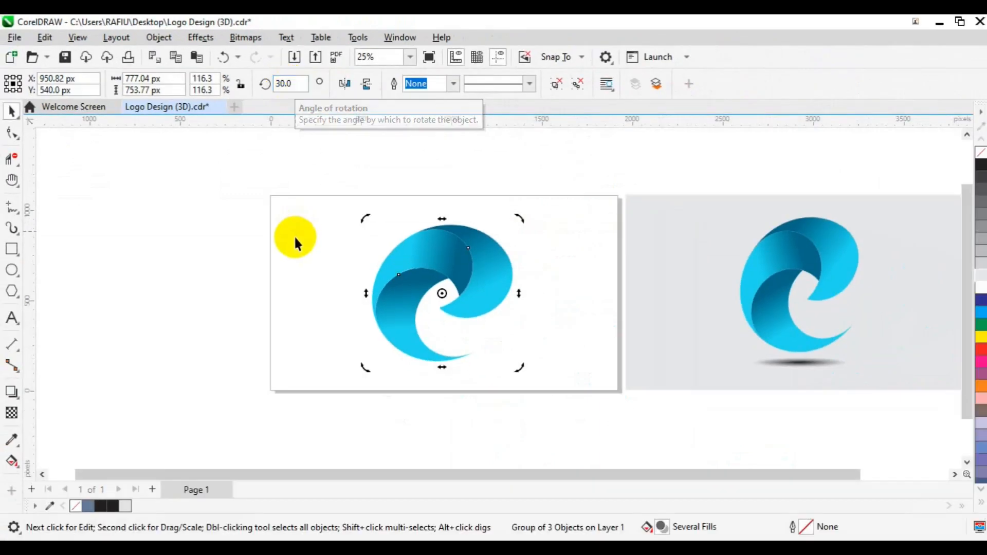
left_click(299, 240)
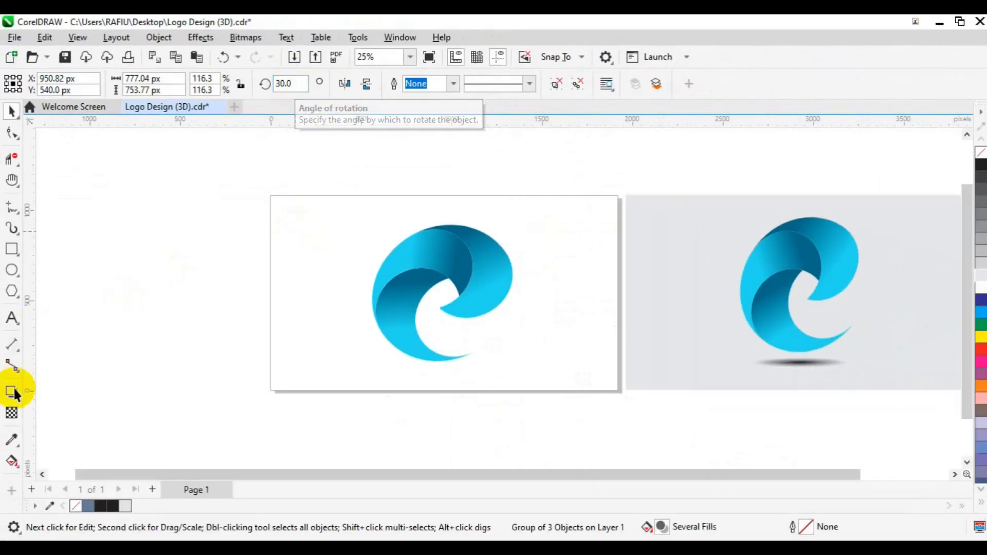
Draw a flat ellipse about 564 by 84 px at the swirl's lower edge and fill it with black.
left_click(15, 278)
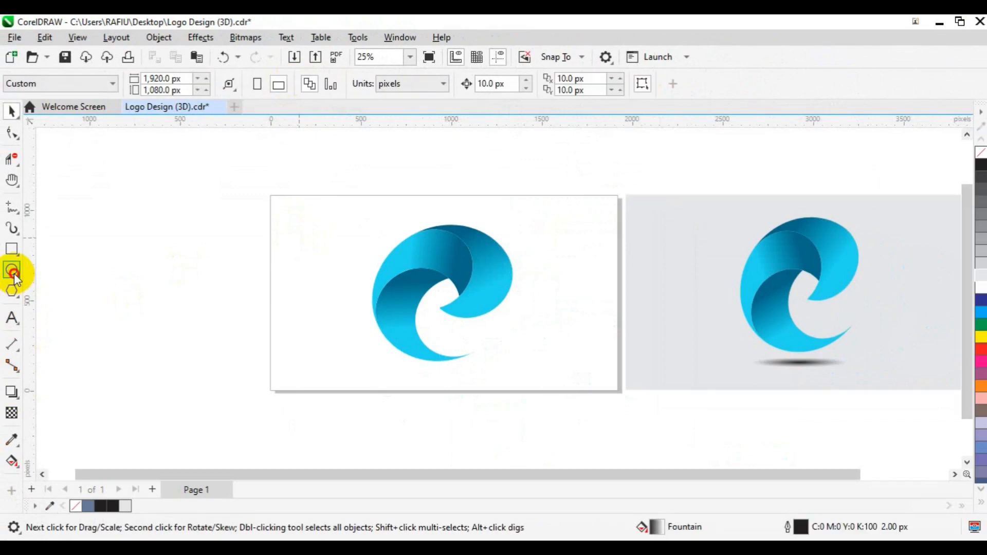
left_click_drag(14, 277, 60, 270)
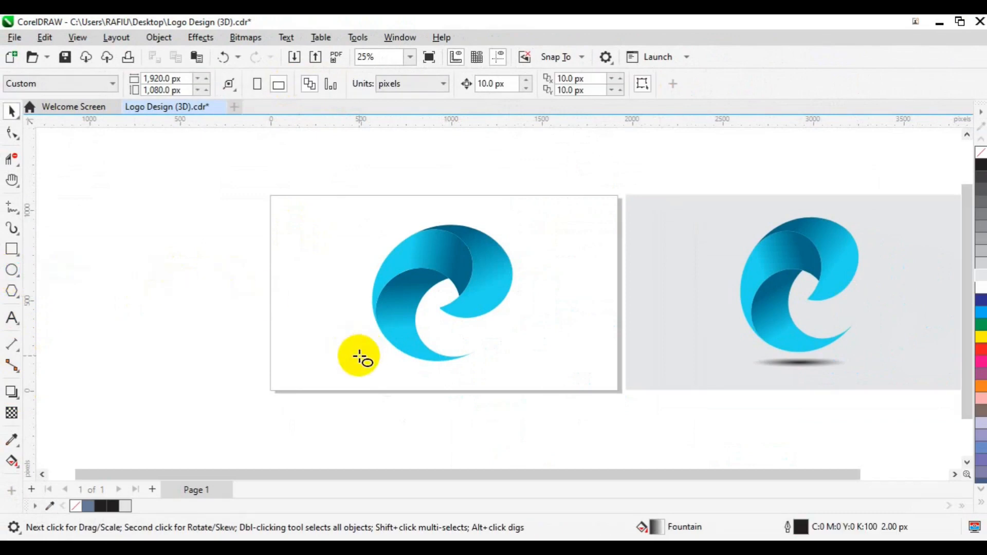
left_click_drag(359, 356, 461, 372)
left_click_drag(460, 370, 465, 374)
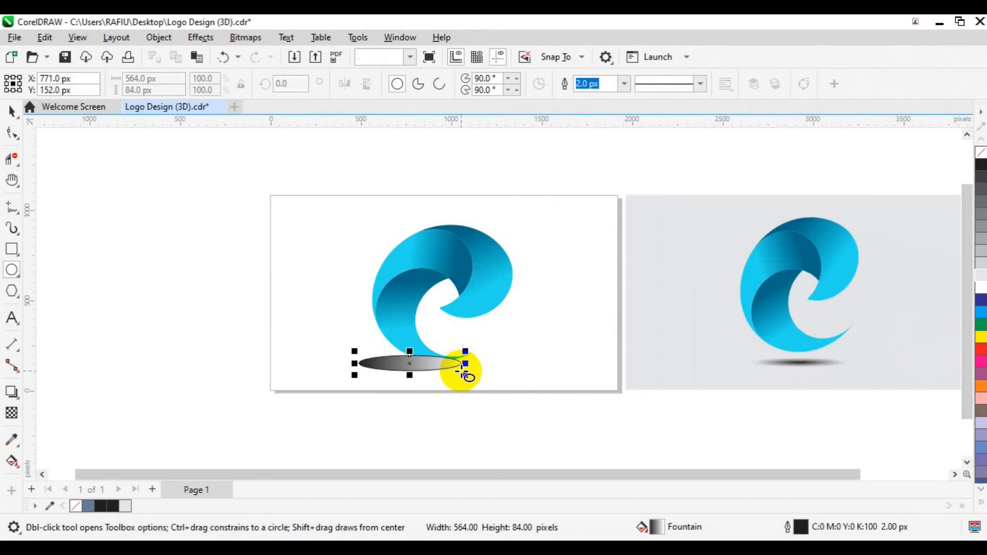
left_click(101, 508)
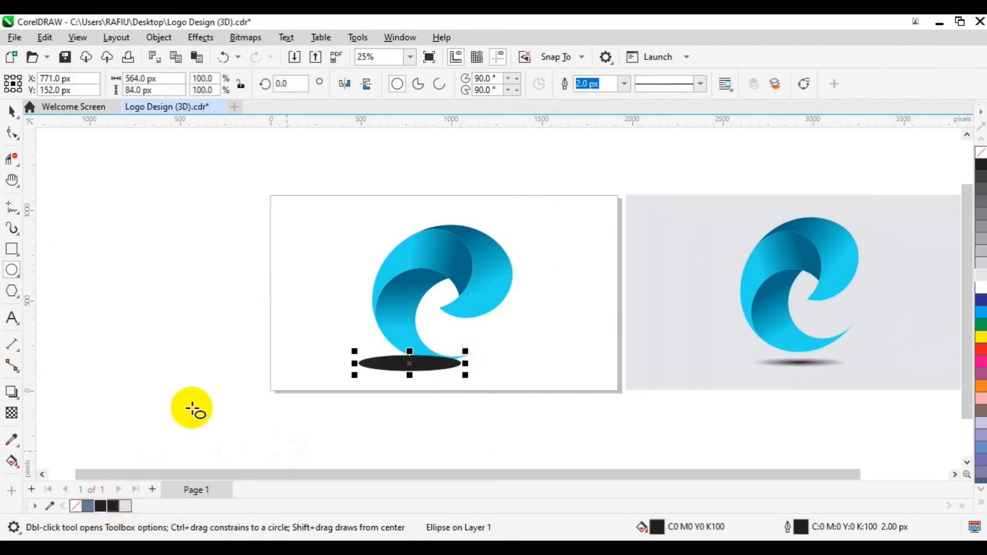
Apply an elliptical fountain transparency to the black ellipse so it fades outward like a shadow.
left_click(12, 414)
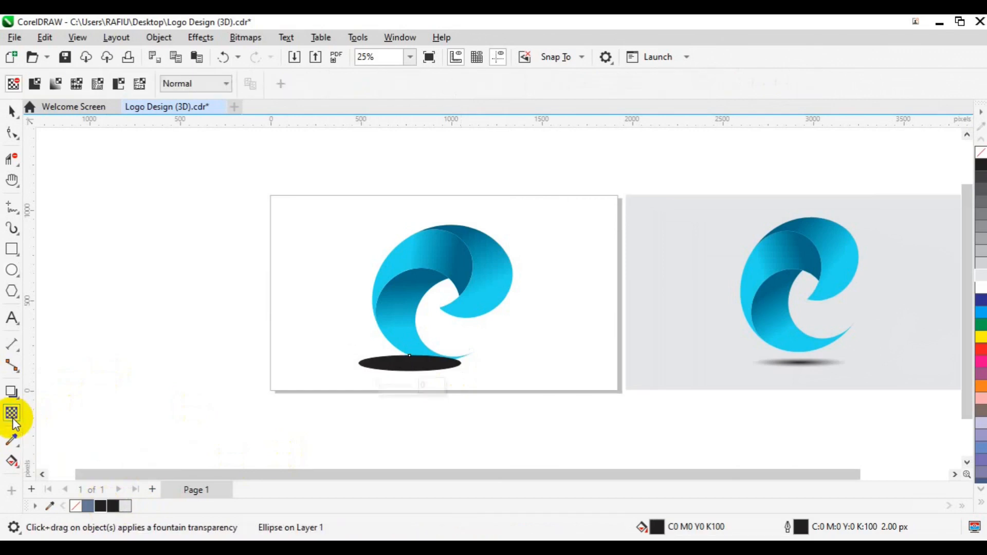
left_click(53, 86)
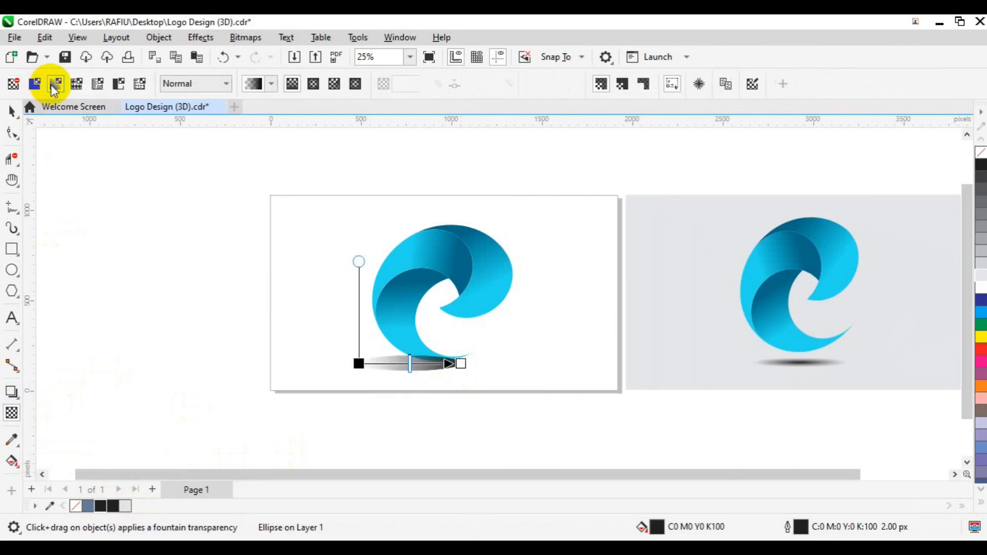
left_click(313, 85)
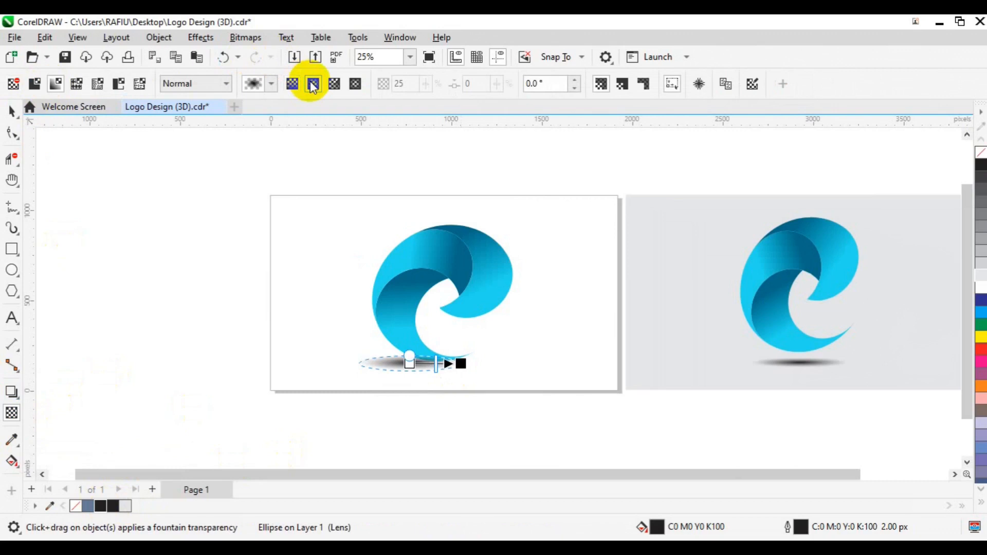
left_click(11, 110)
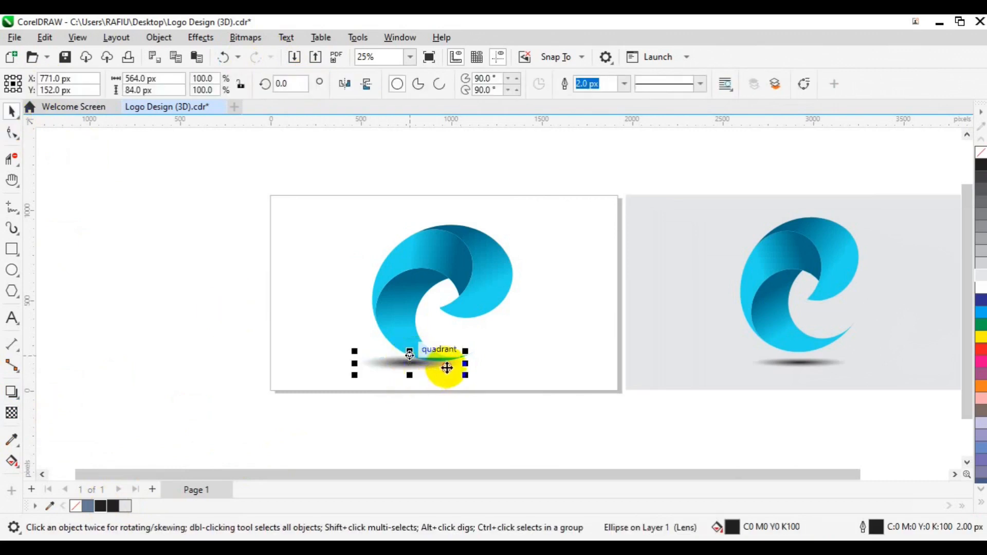
Move the shadow ellipse just beneath the swirl and centre it horizontally on the swirl.
left_click_drag(449, 370, 443, 363)
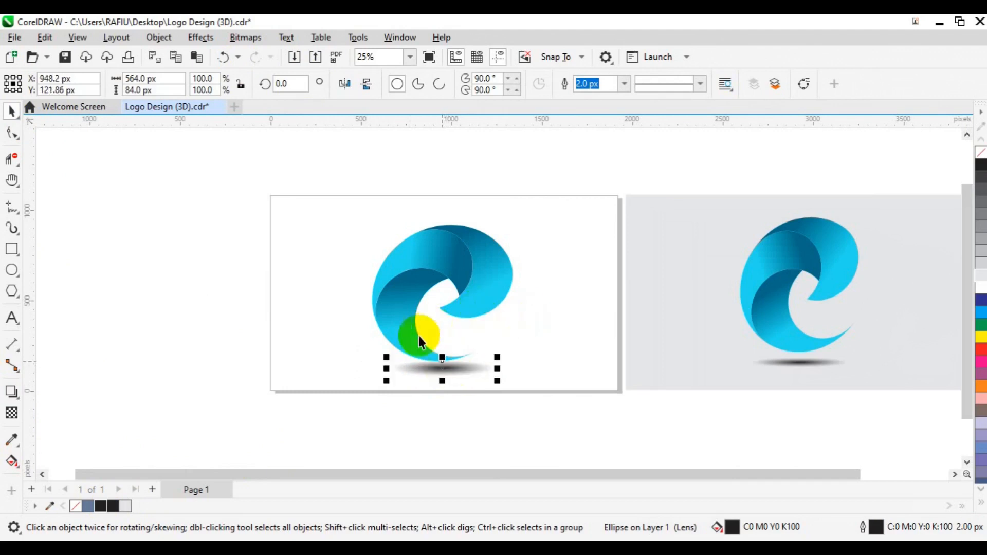
left_click(384, 294, "shift")
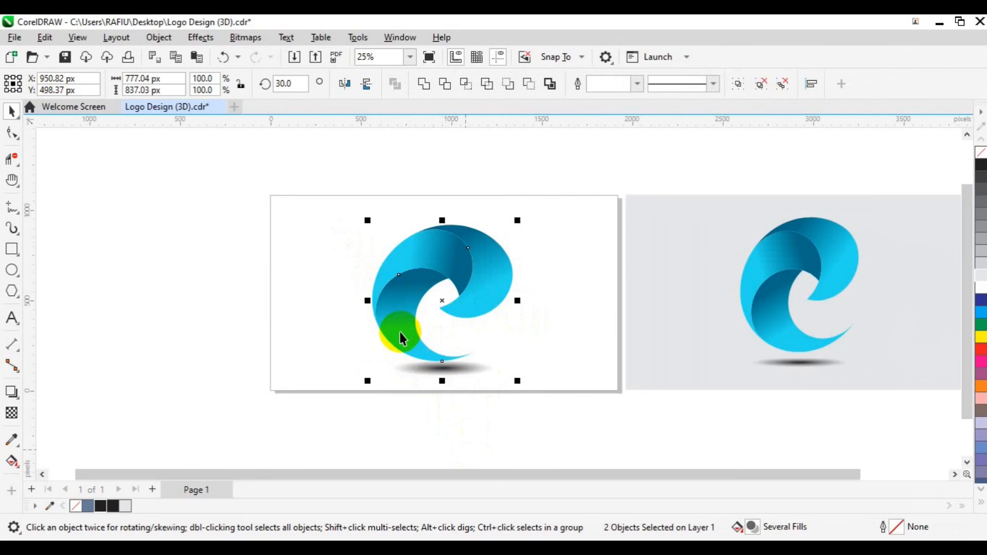
key("ctrl+g")
Resize the swirl group without the shadow to about 791 by 767 px.
left_click(400, 333)
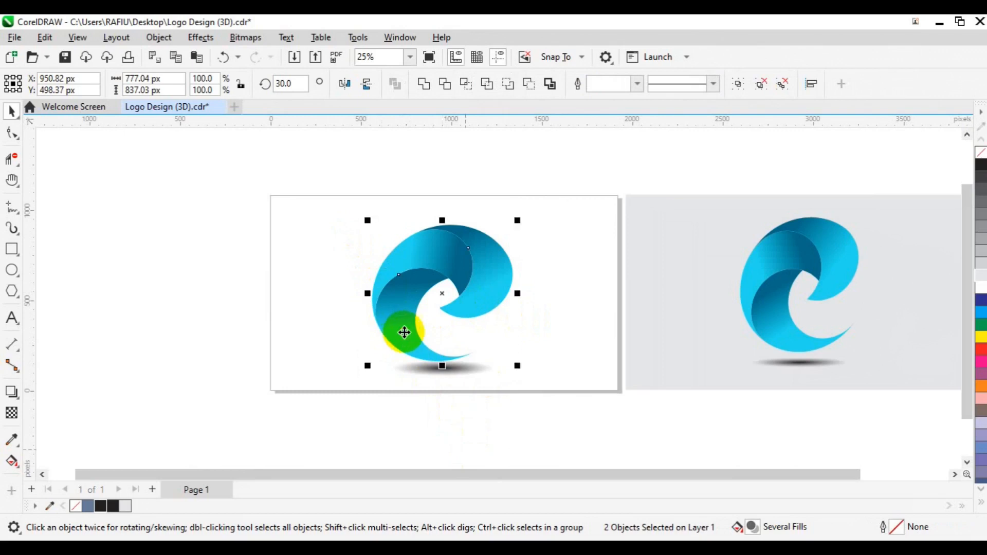
left_click(454, 337)
left_click(521, 366)
left_click_drag(523, 363, 440, 308)
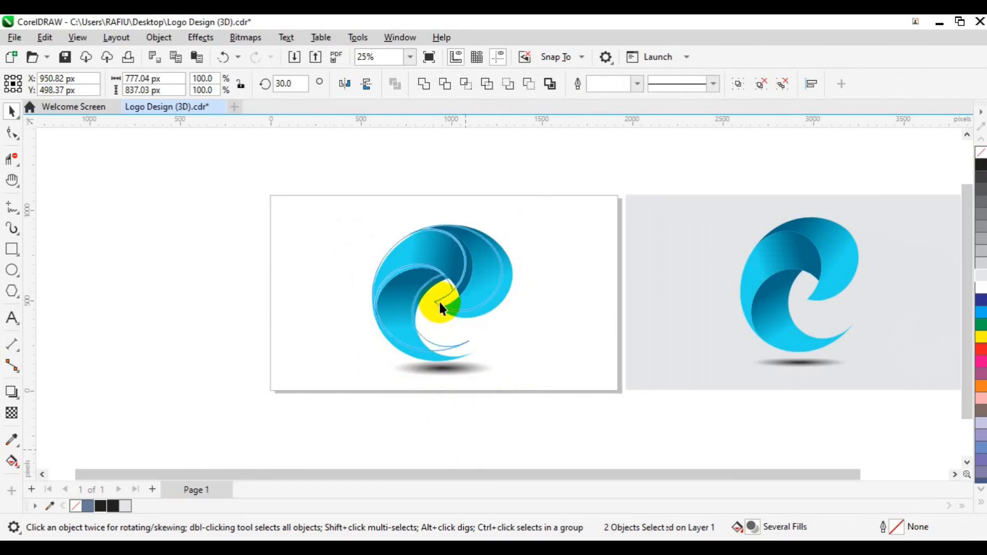
left_click(461, 310)
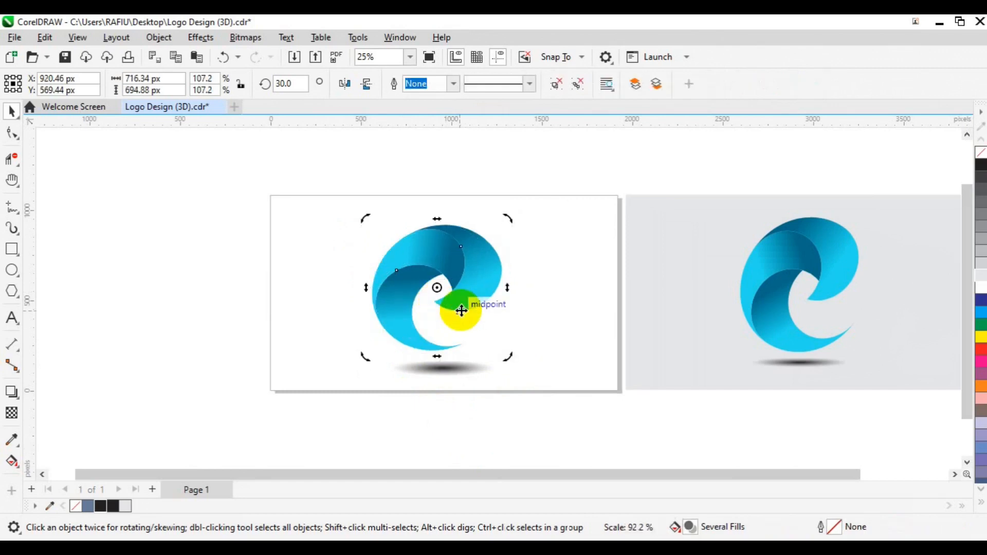
left_click(457, 309)
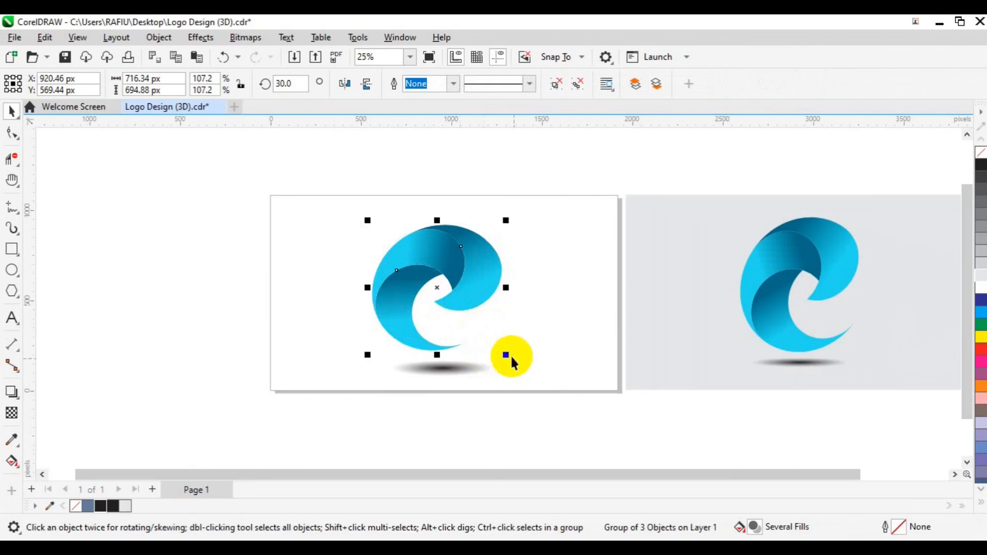
left_click_drag(510, 355, 547, 362)
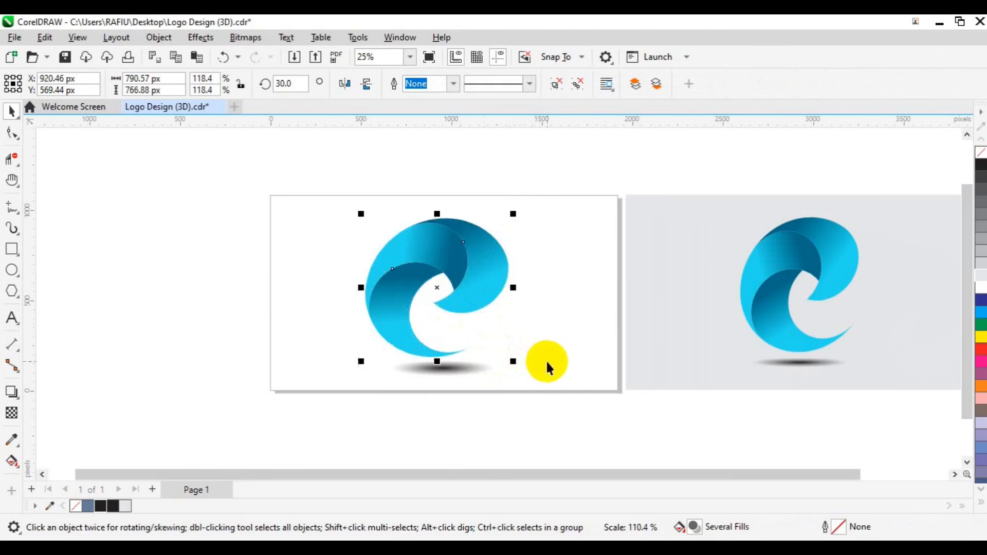
Align the swirl horizontally with the shadow's centre, group the two, and clear the selection.
left_click(443, 370, "shift")
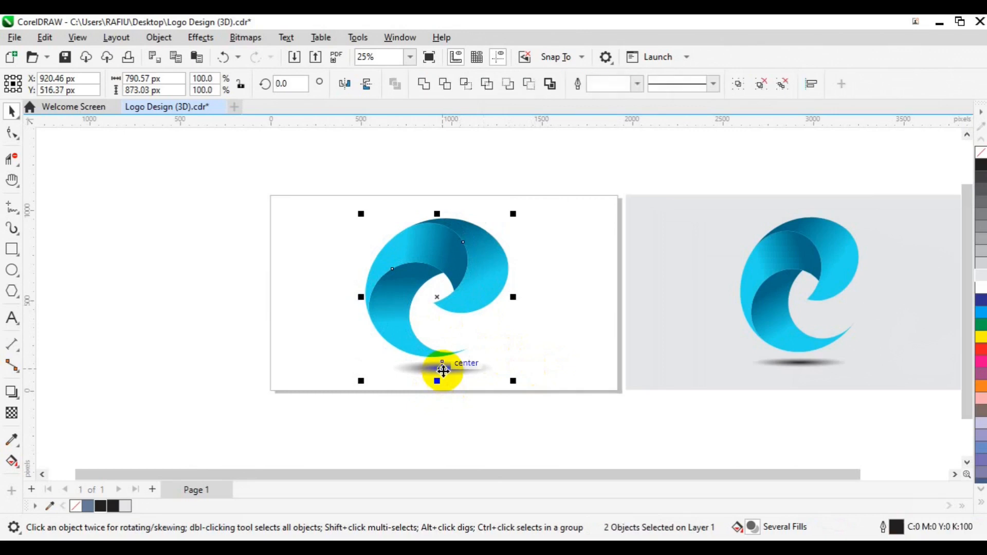
key("c")
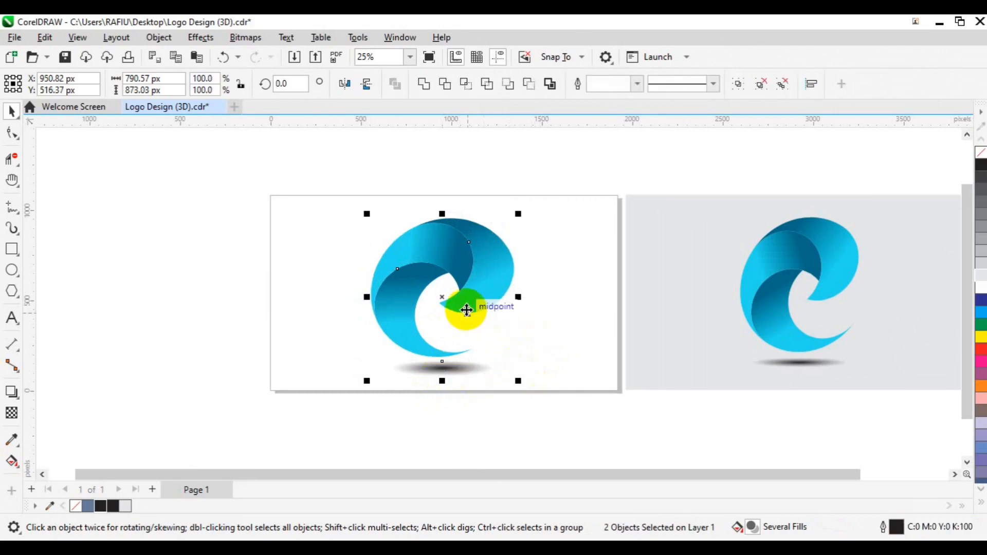
left_click(467, 310)
left_click(466, 309)
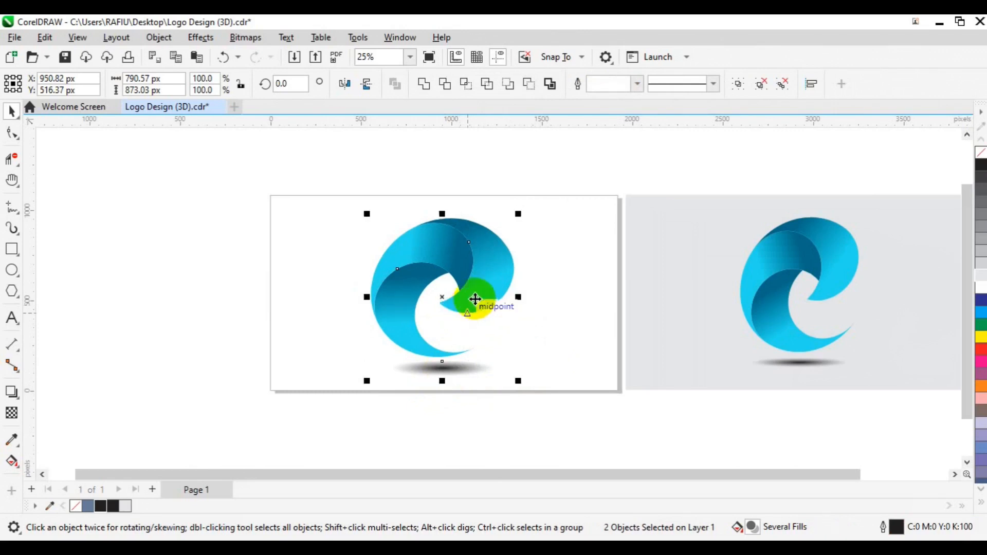
key("ctrl+g")
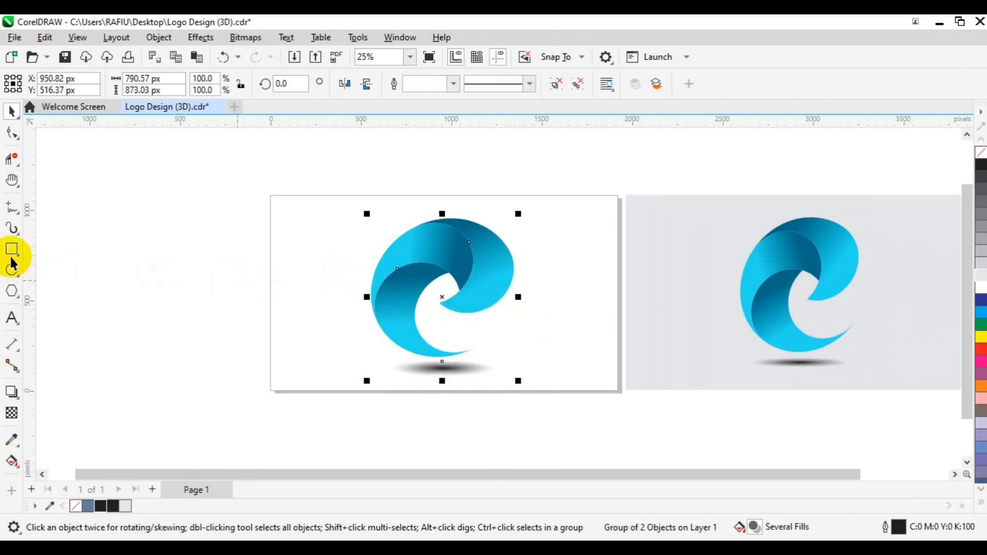
key("Escape")
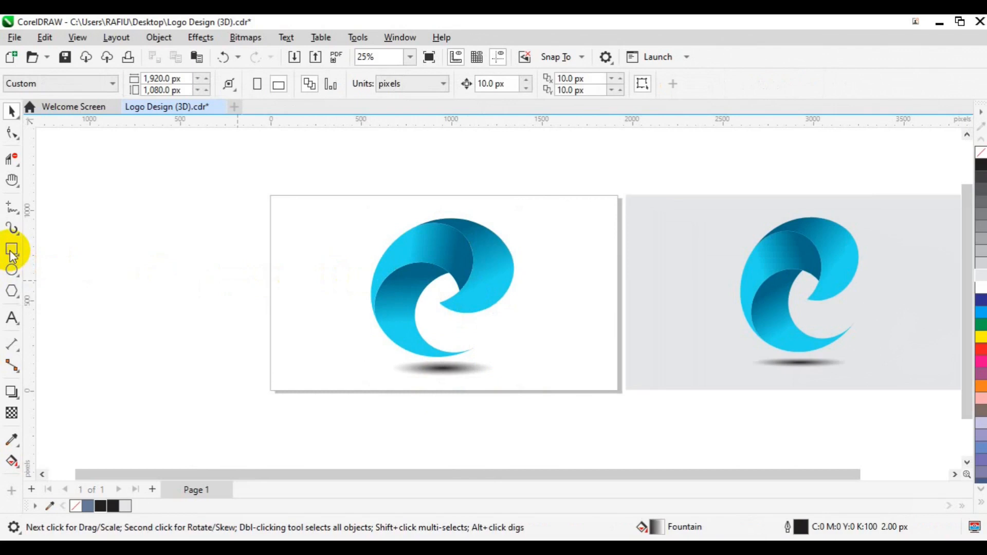
Create a page-sized background rectangle behind the logo, fill it with 10% black and remove its outline.
double_click(11, 251)
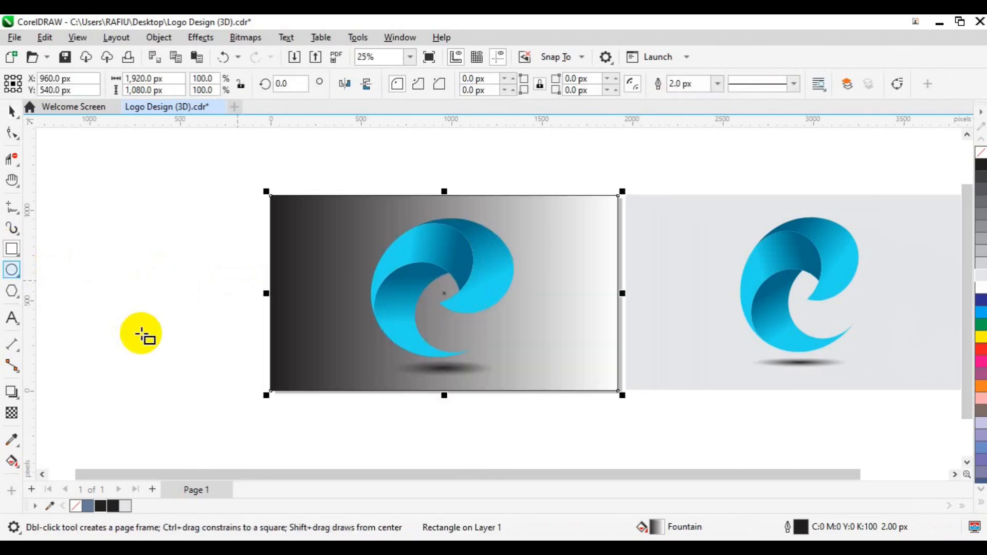
key("space")
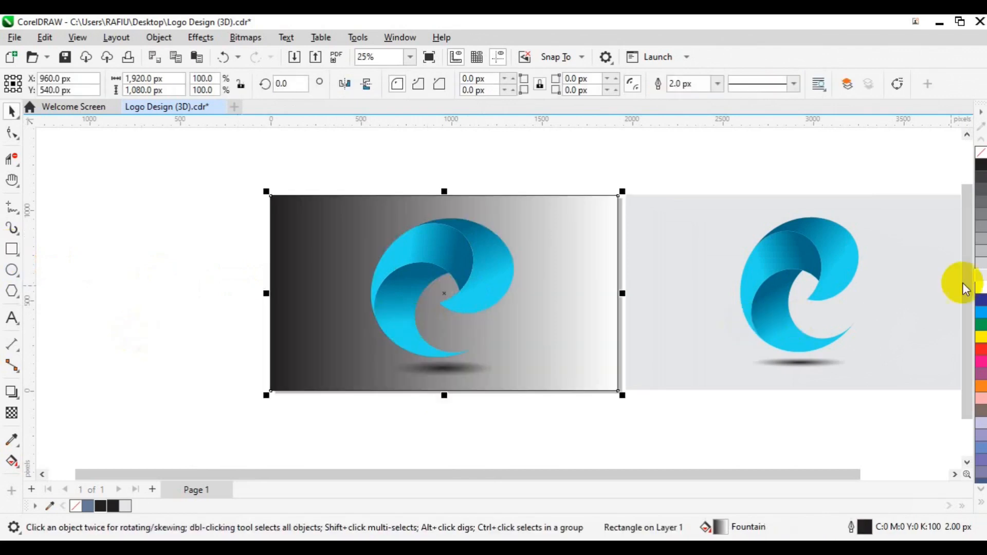
left_click(981, 277)
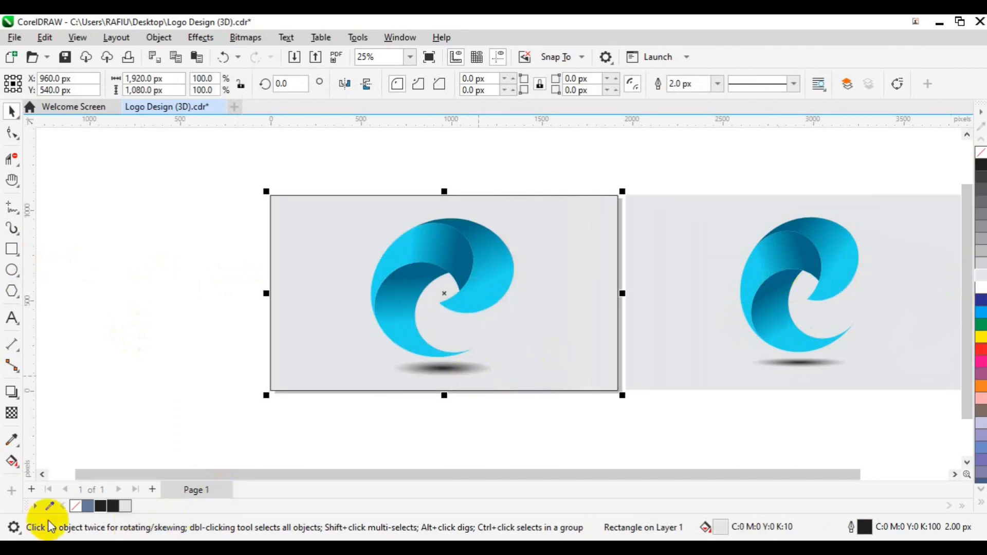
right_click(75, 507)
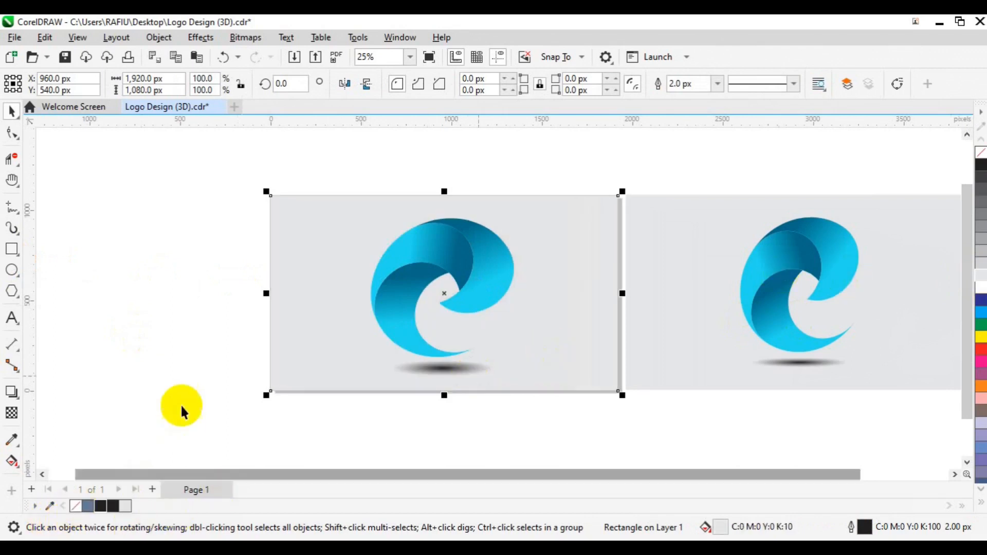
Rotate the swirl without its shadow counter-clockwise to an angle of about 48.6°, matching the tilt of the reference logo.
left_click(166, 376)
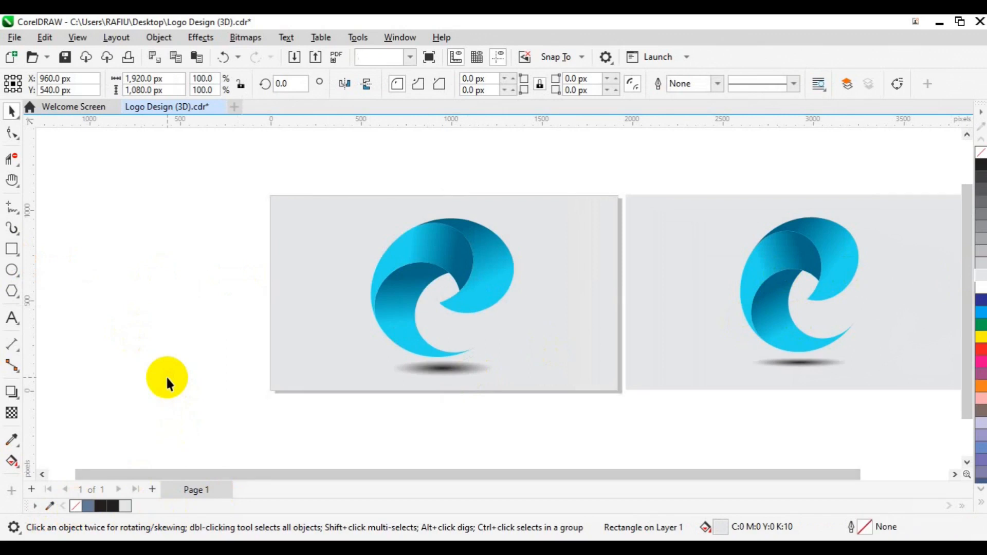
left_click(403, 341)
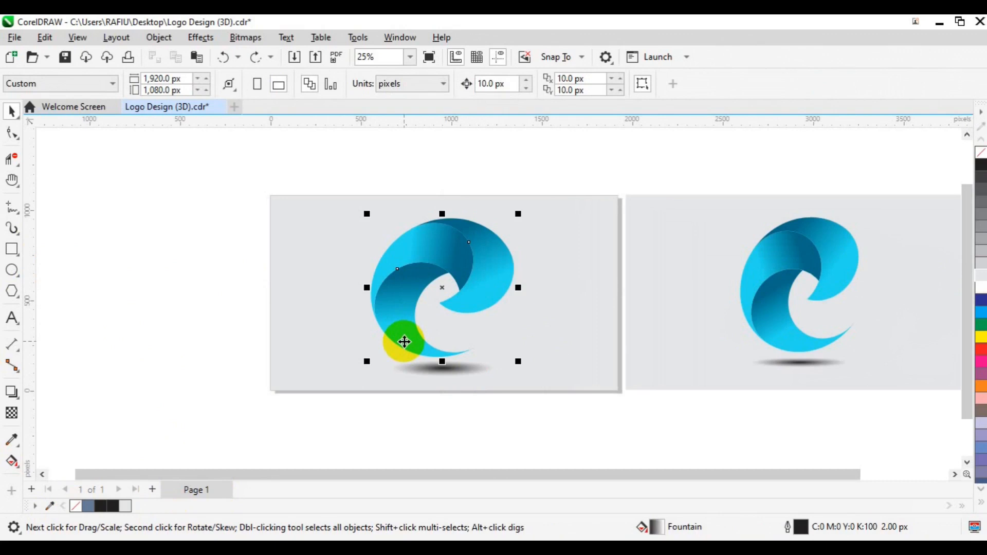
left_click(405, 342)
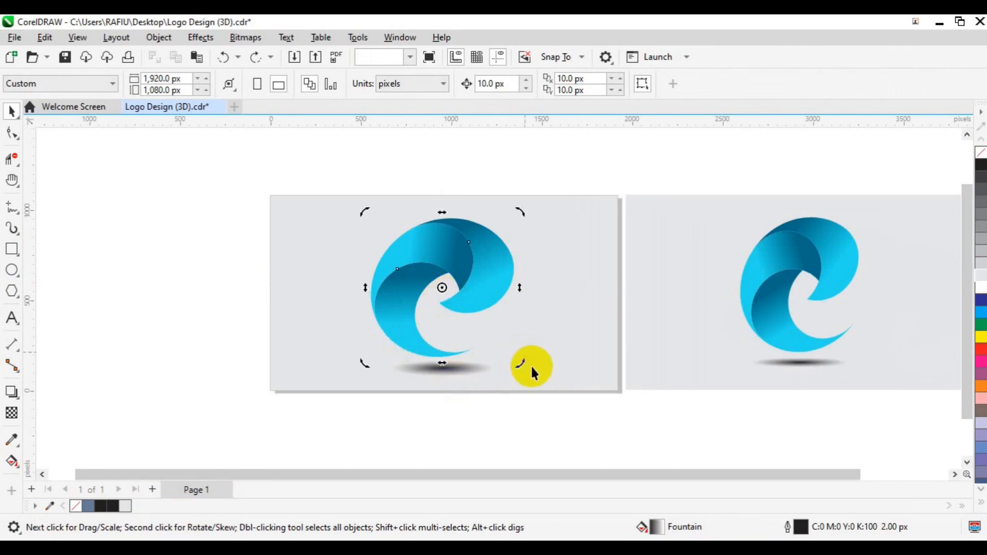
left_click_drag(521, 365, 539, 352)
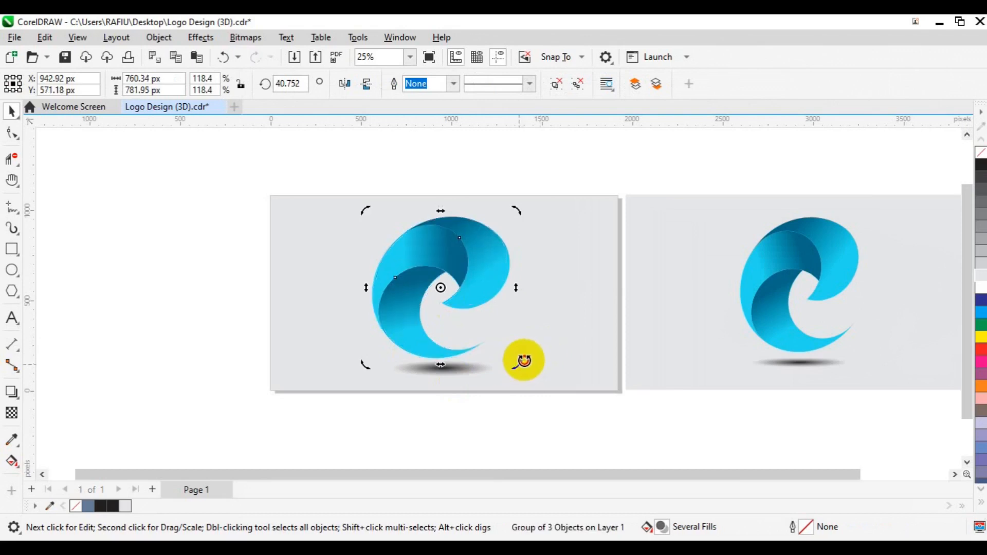
left_click_drag(523, 358, 526, 352)
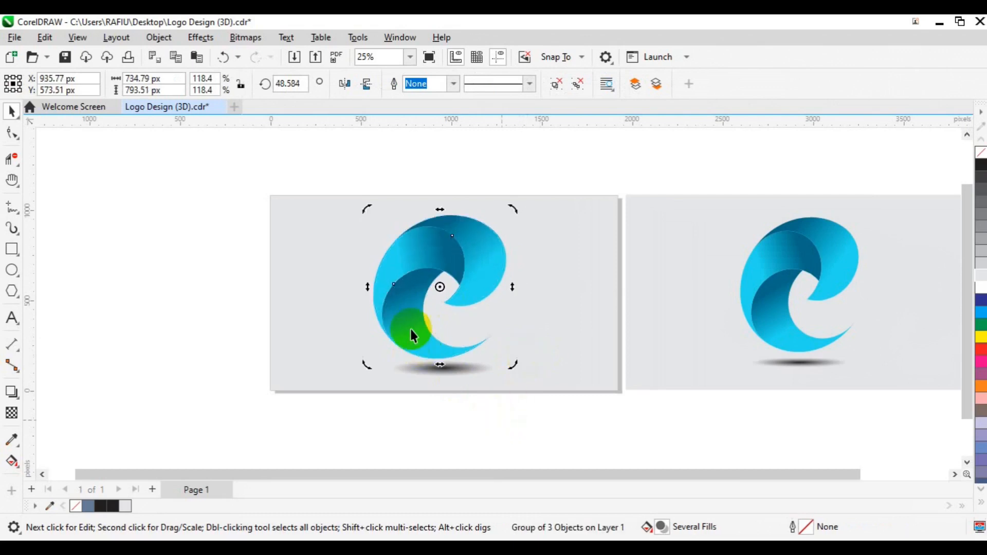
Scale the swirl and its shadow together proportionally down to about 594 by 720 px, and clear the selection.
left_click(366, 215)
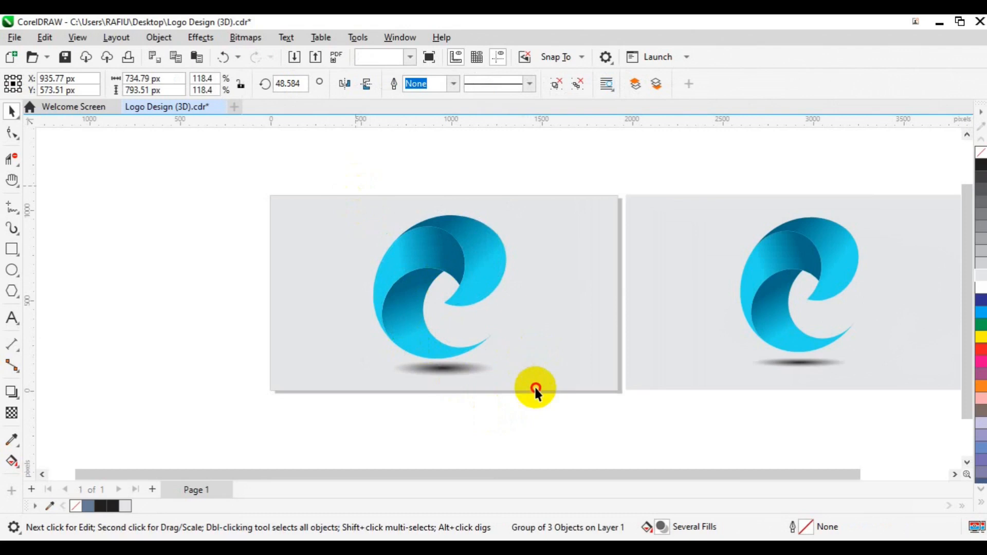
left_click_drag(538, 391, 502, 369)
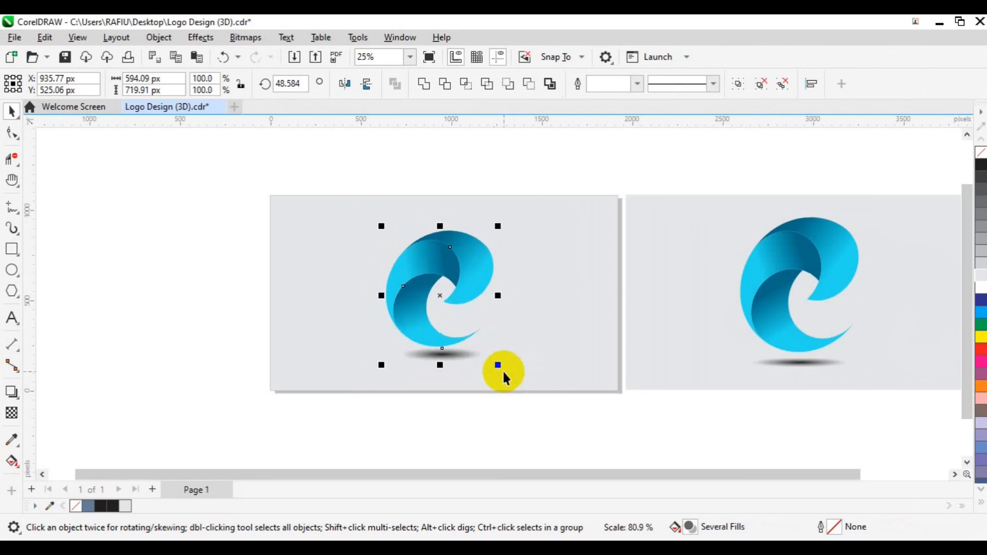
left_click(334, 268)
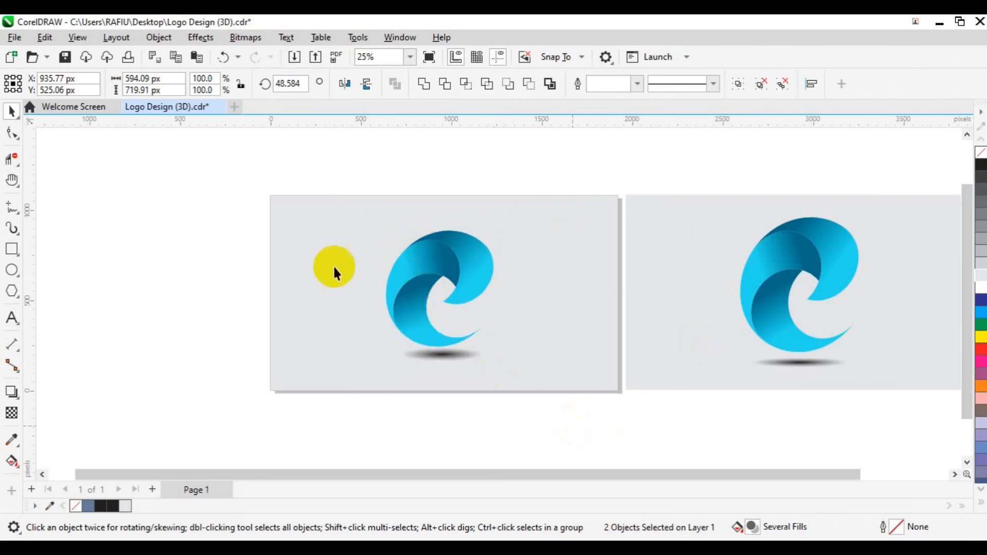
left_click(232, 287)
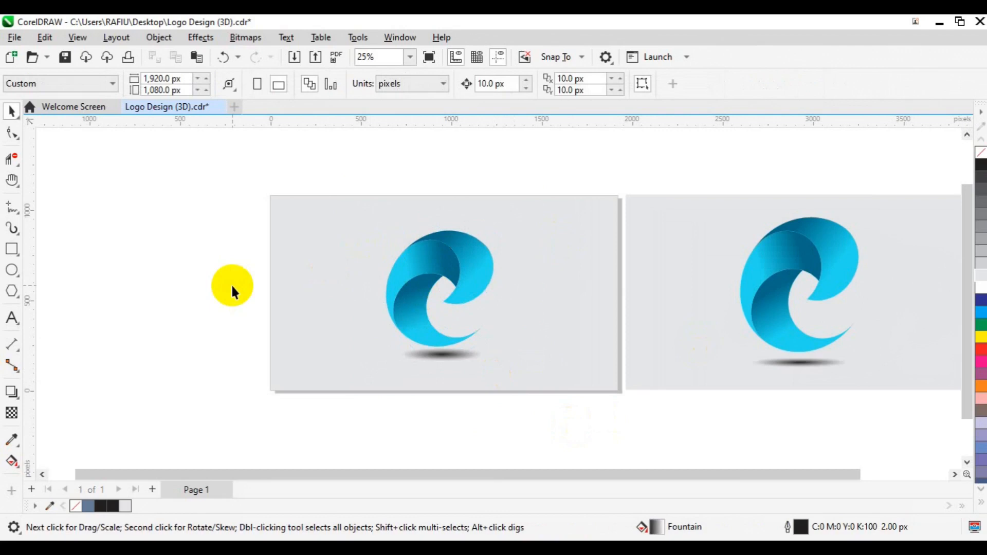